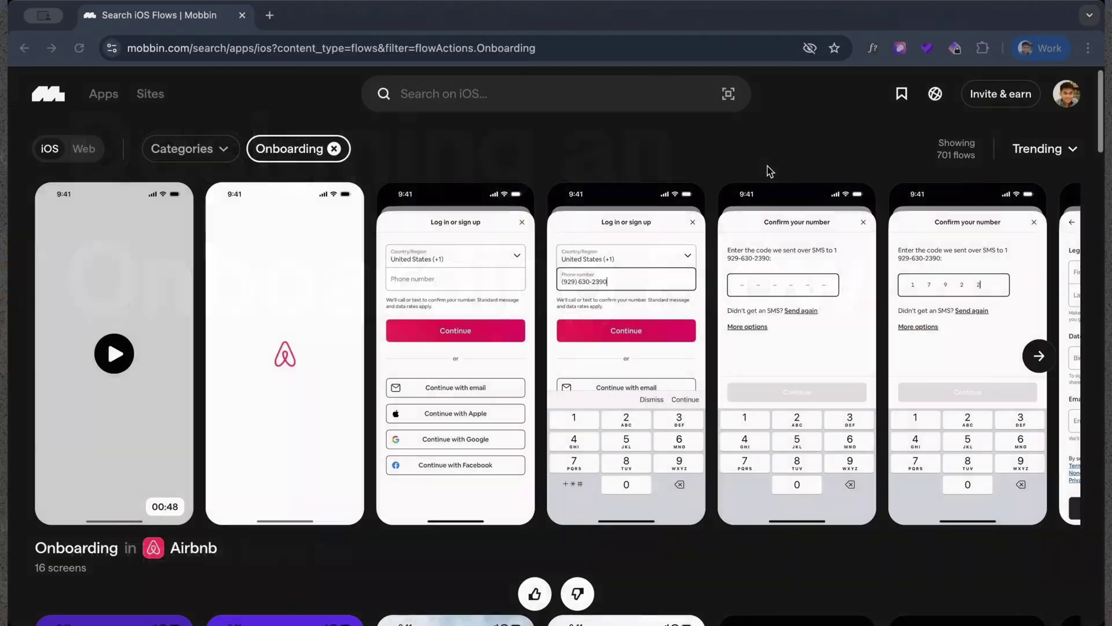
# Scroll down the Mobbin iOS onboarding flows and advance the pillowtalk carousel three screens
pyautogui.scroll(-2, 759, 233)
pyautogui.scroll(-5, 760, 233)
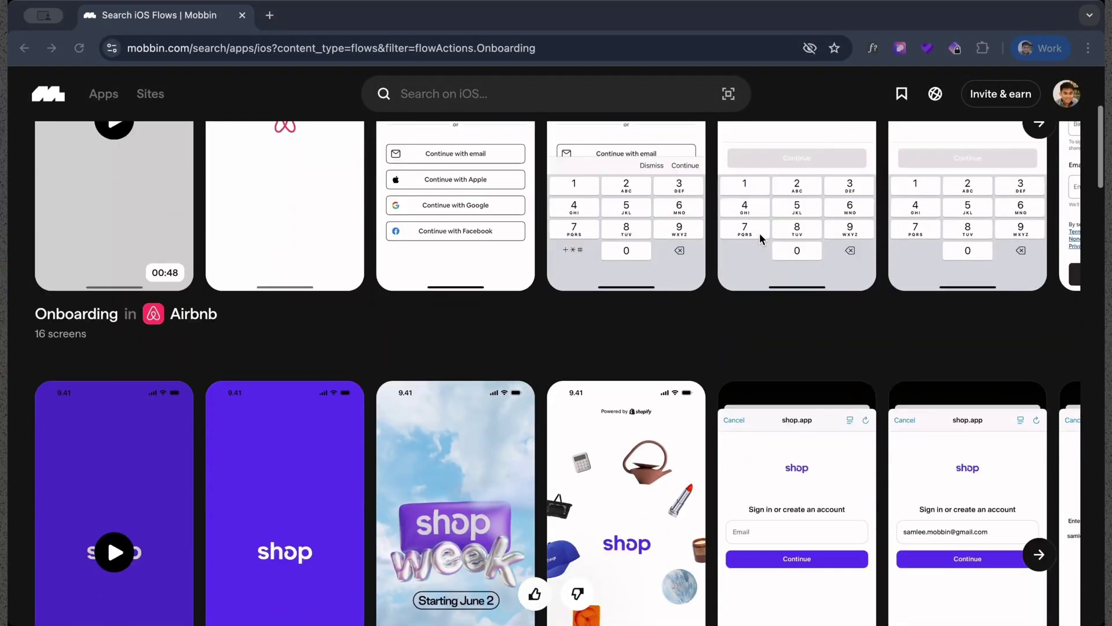
pyautogui.scroll(-5, 763, 240)
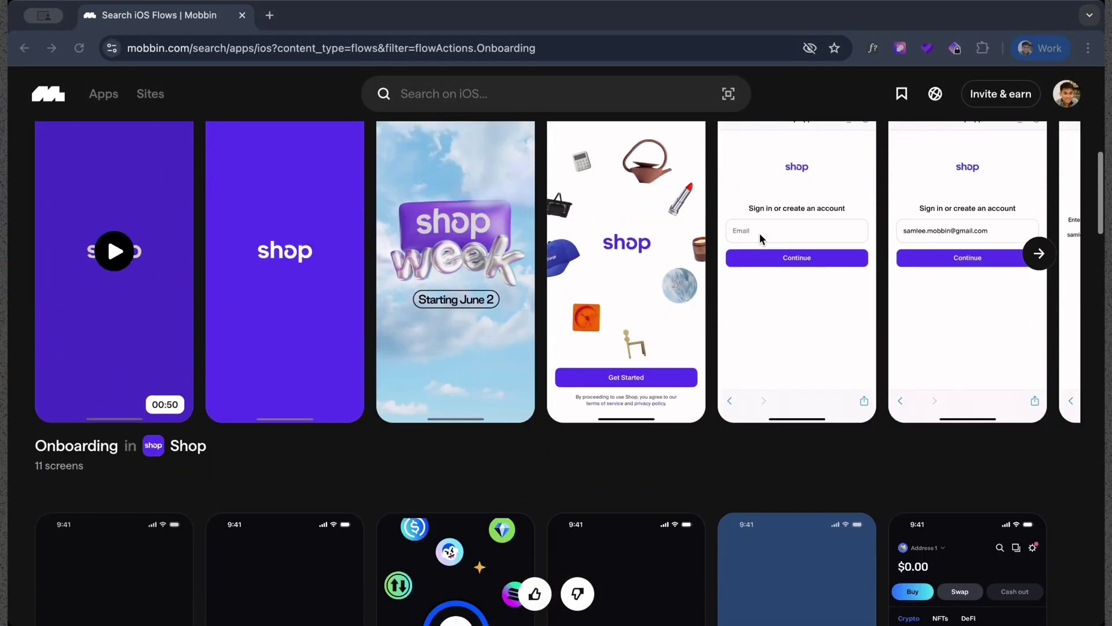
pyautogui.scroll(-5, 760, 234)
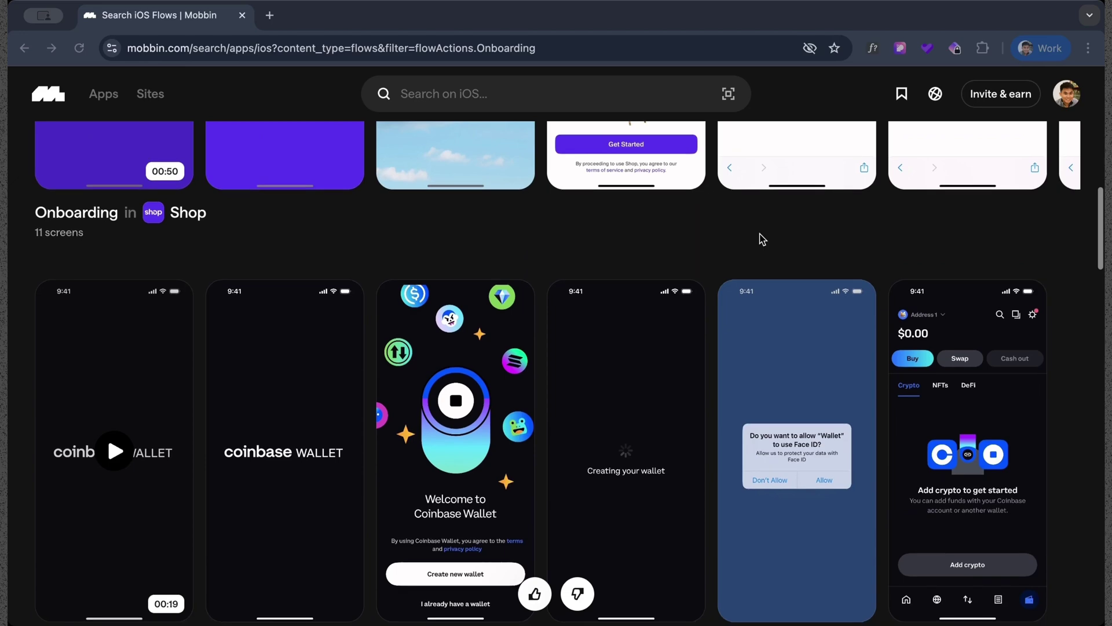
pyautogui.scroll(-6, 763, 239)
pyautogui.scroll(-1, 762, 239)
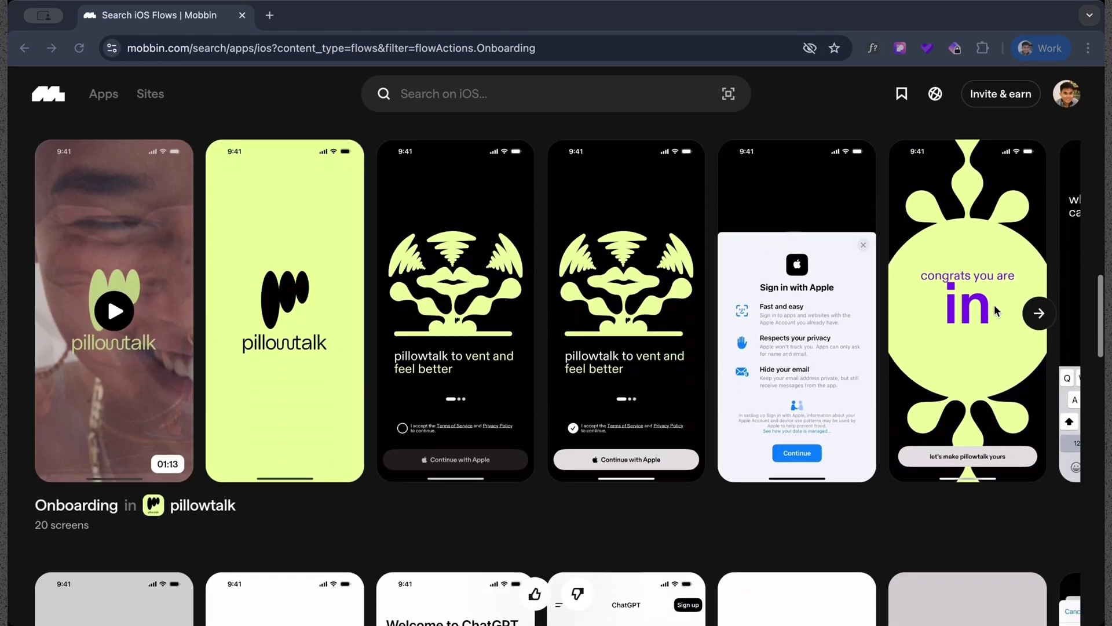
pyautogui.click(1041, 314)
pyautogui.click(1041, 314)
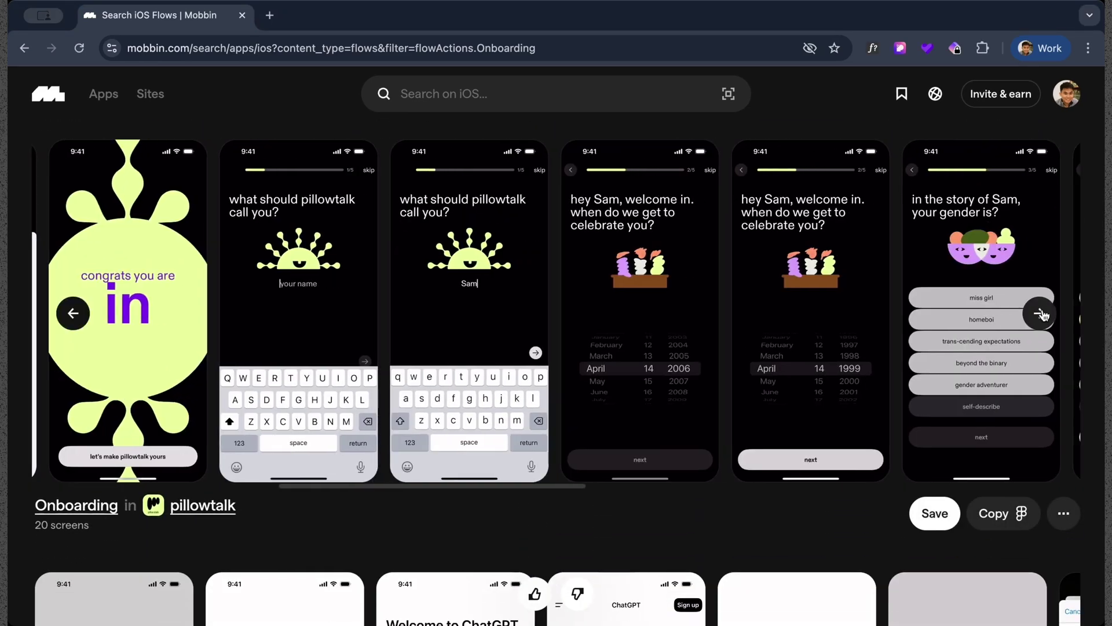
pyautogui.click(1041, 313)
# Advance the pillowtalk carousel past sign-in to the gender and motivation-time screens
pyautogui.scroll(7, 1042, 319)
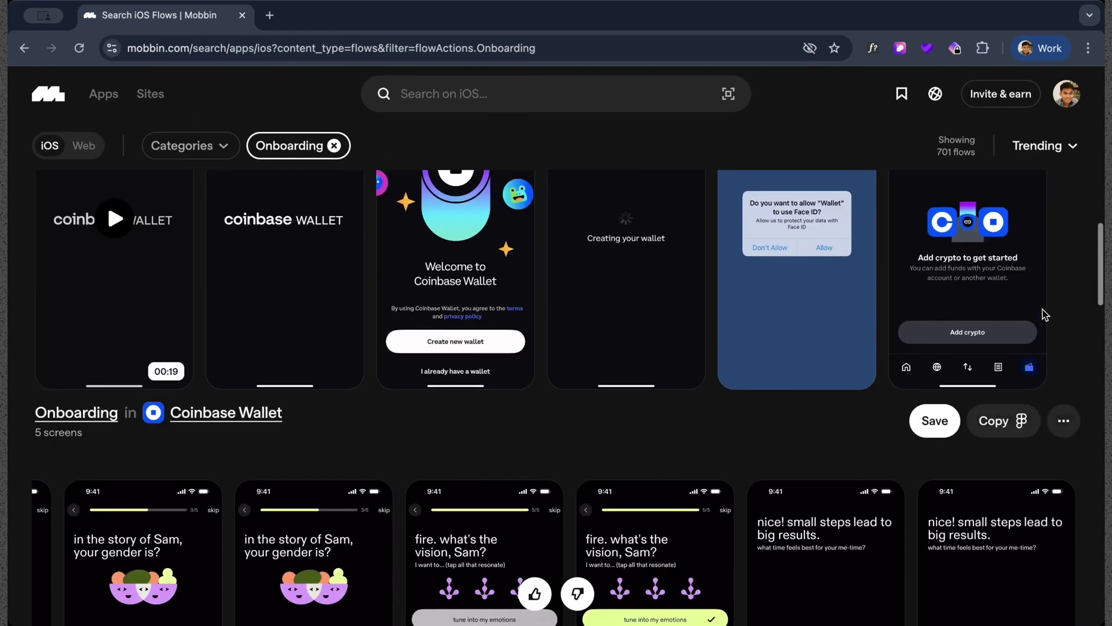
pyautogui.scroll(-8, 109, 333)
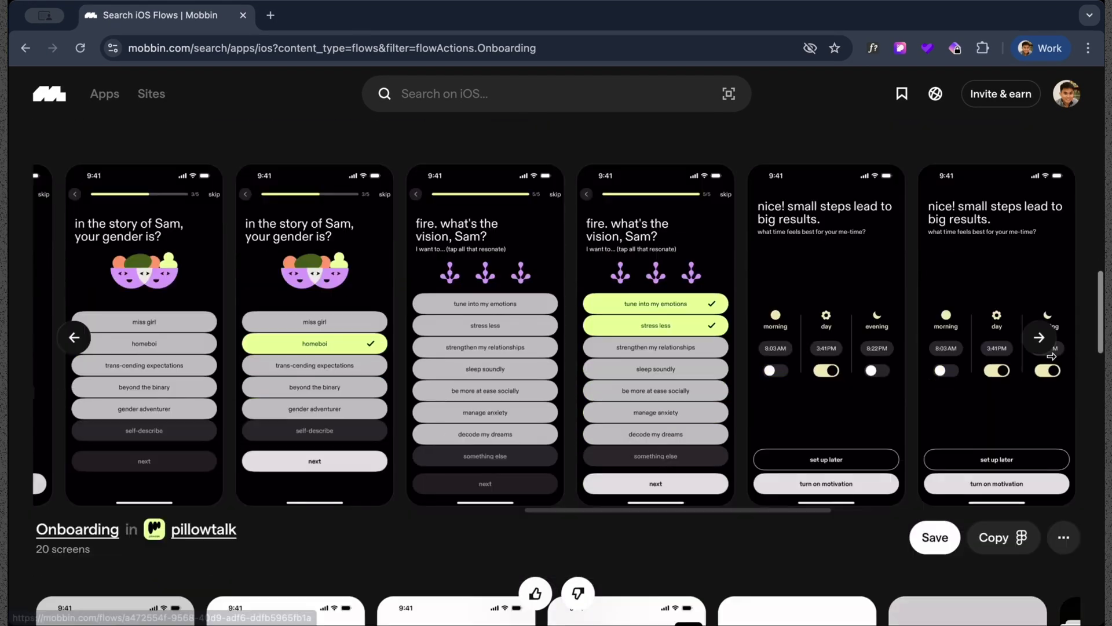
pyautogui.scroll(12, 109, 333)
pyautogui.scroll(-6, 1051, 356)
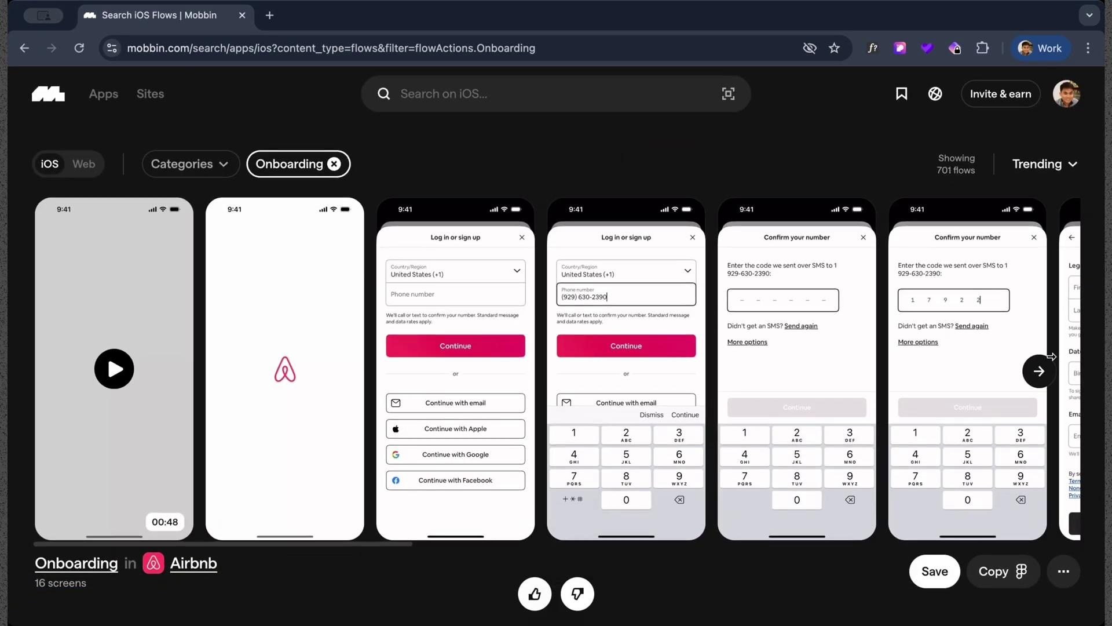
pyautogui.scroll(-8, 1052, 356)
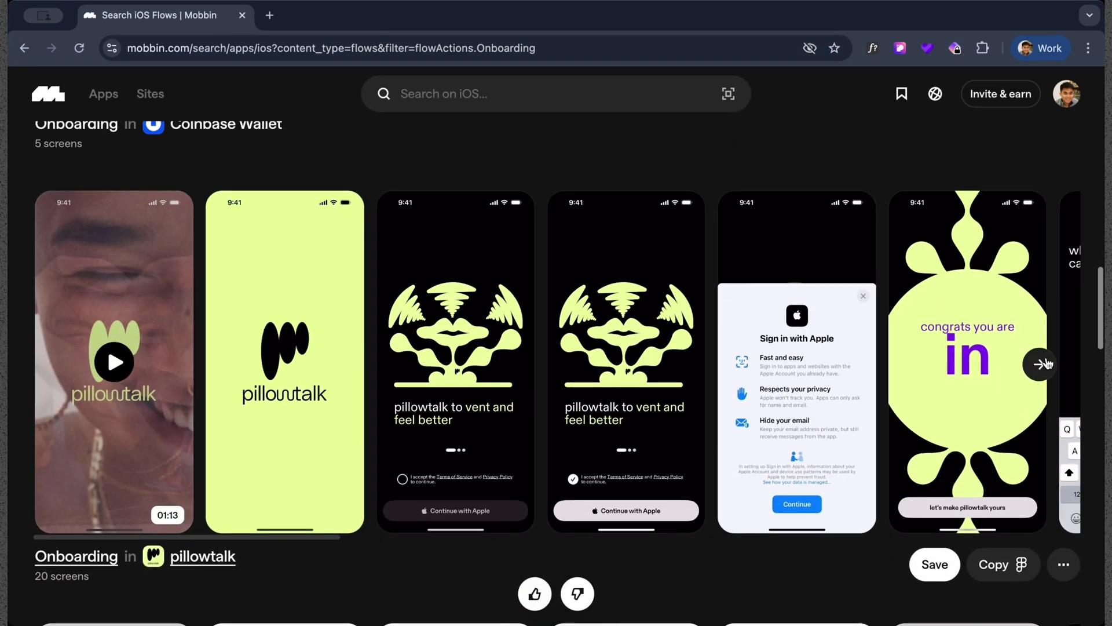
pyautogui.click(1046, 363)
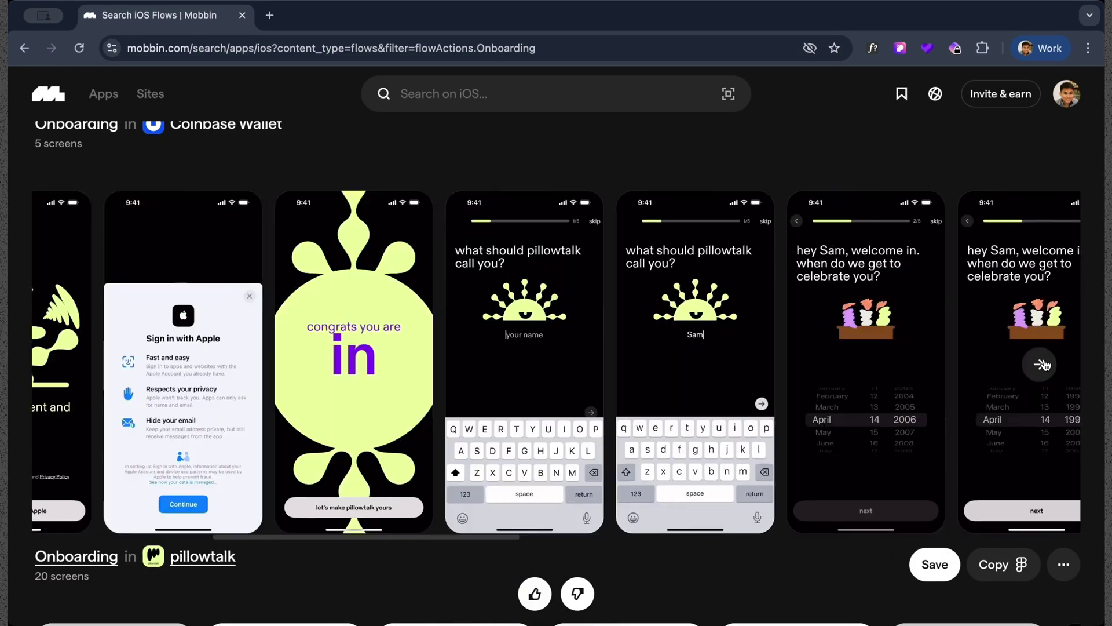
pyautogui.click(1043, 364)
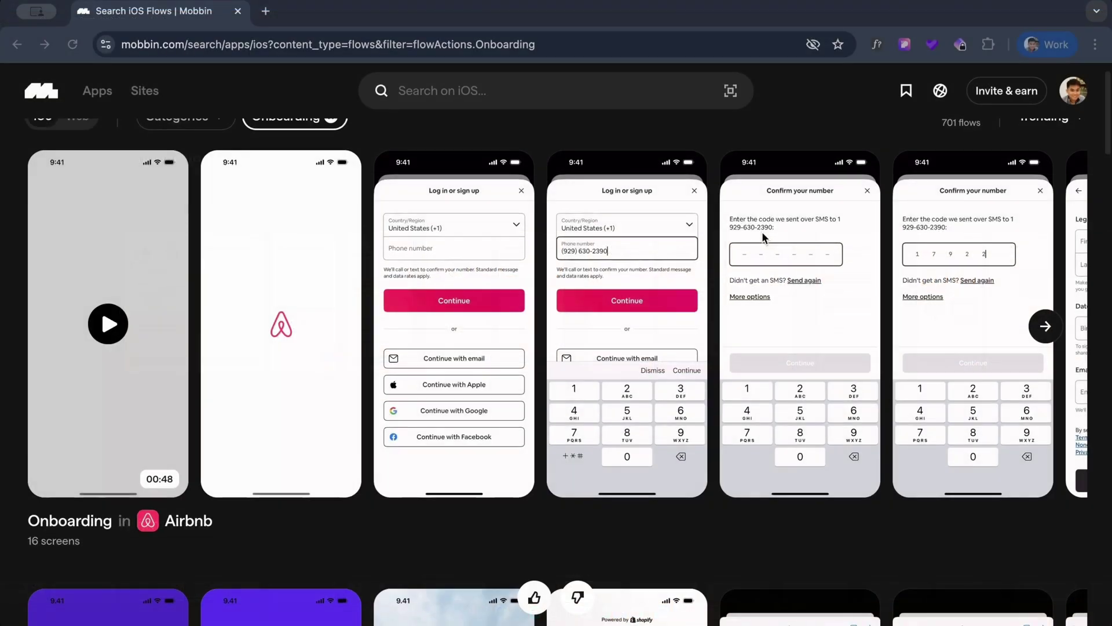
# Scroll further down through the Mobbin iOS onboarding flows list
pyautogui.scroll(-3, 763, 232)
pyautogui.scroll(-5, 763, 238)
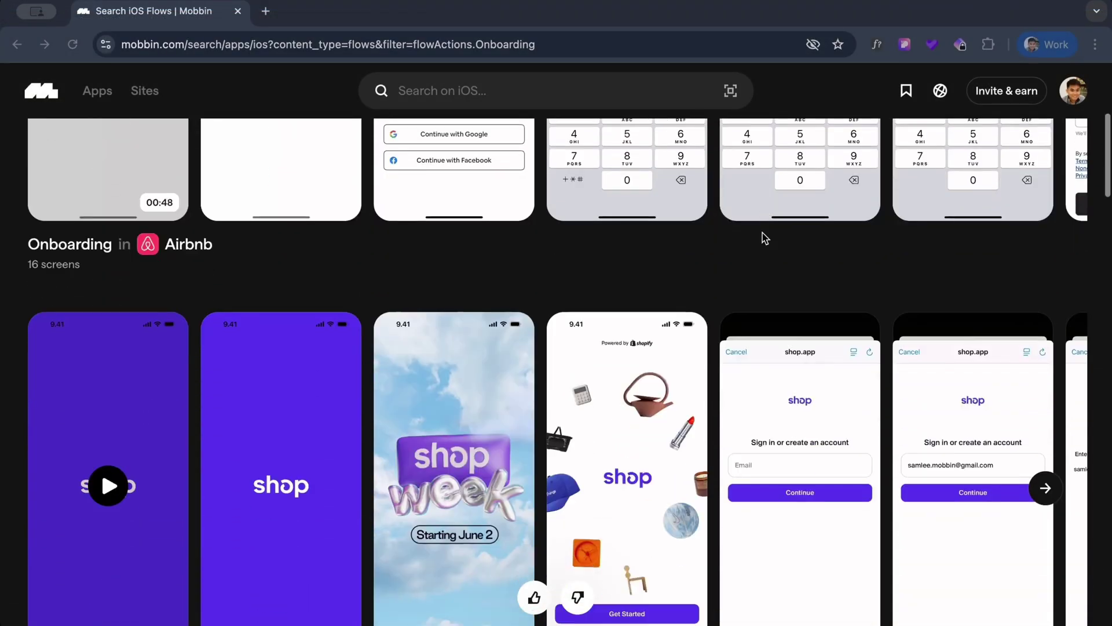
pyautogui.scroll(-5, 763, 236)
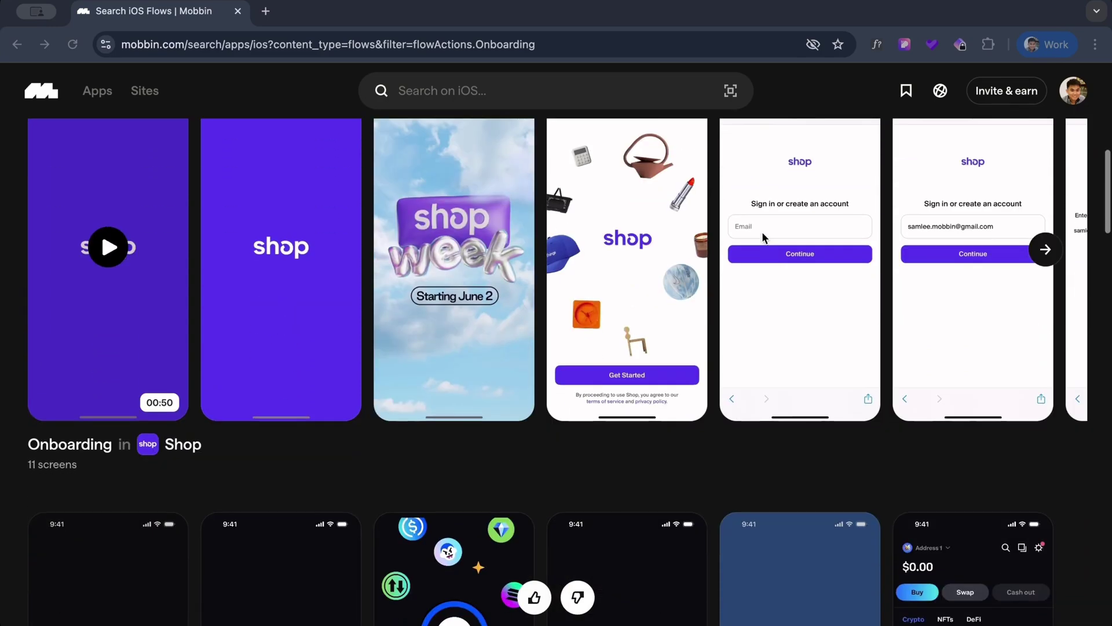
pyautogui.scroll(-4, 765, 238)
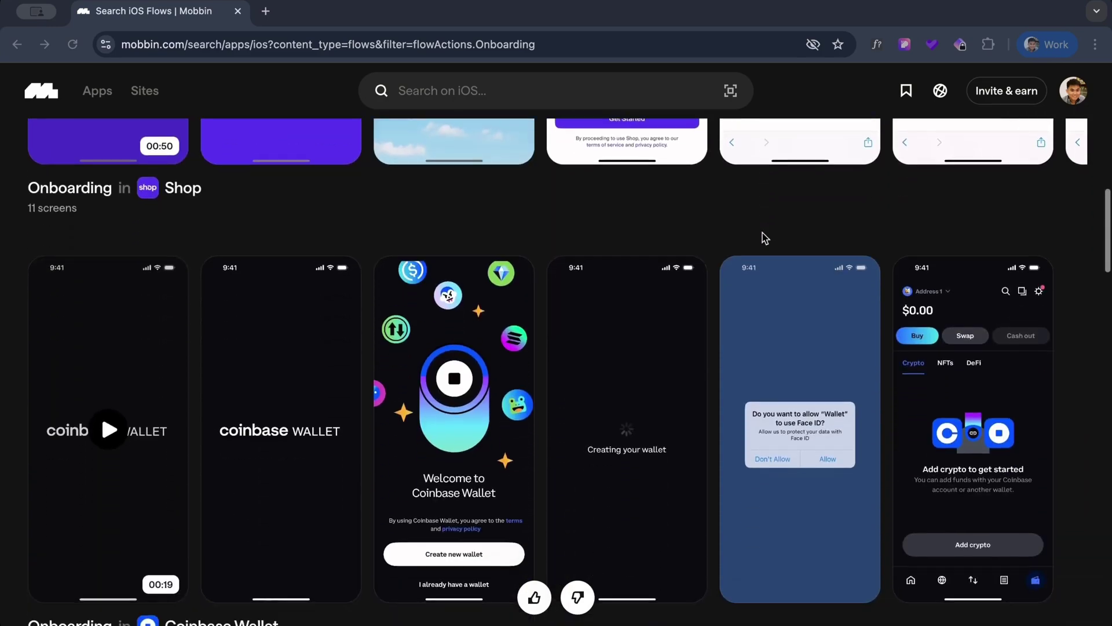
pyautogui.scroll(-5, 763, 238)
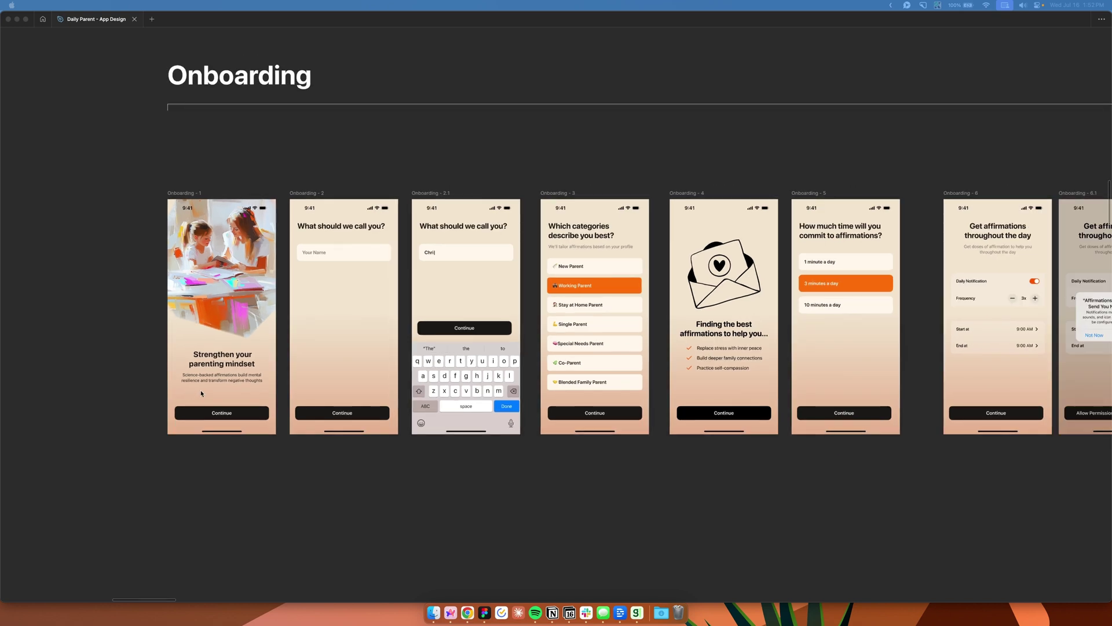
pyautogui.hscroll(2, 202, 397)
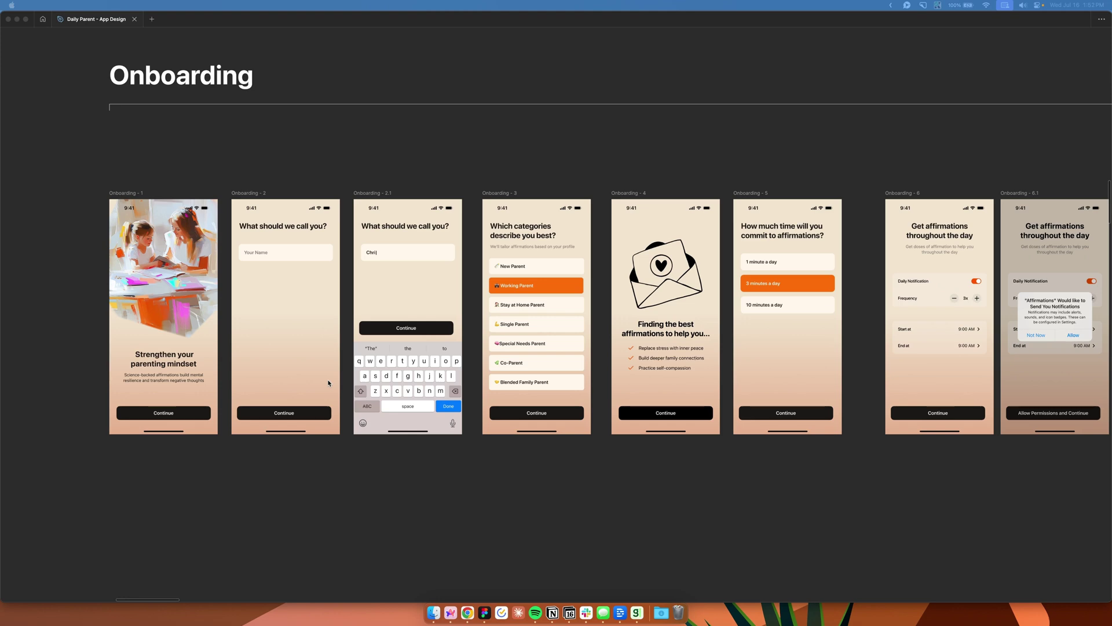
pyautogui.scroll(-5, 328, 383)
pyautogui.scroll(4, 635, 226)
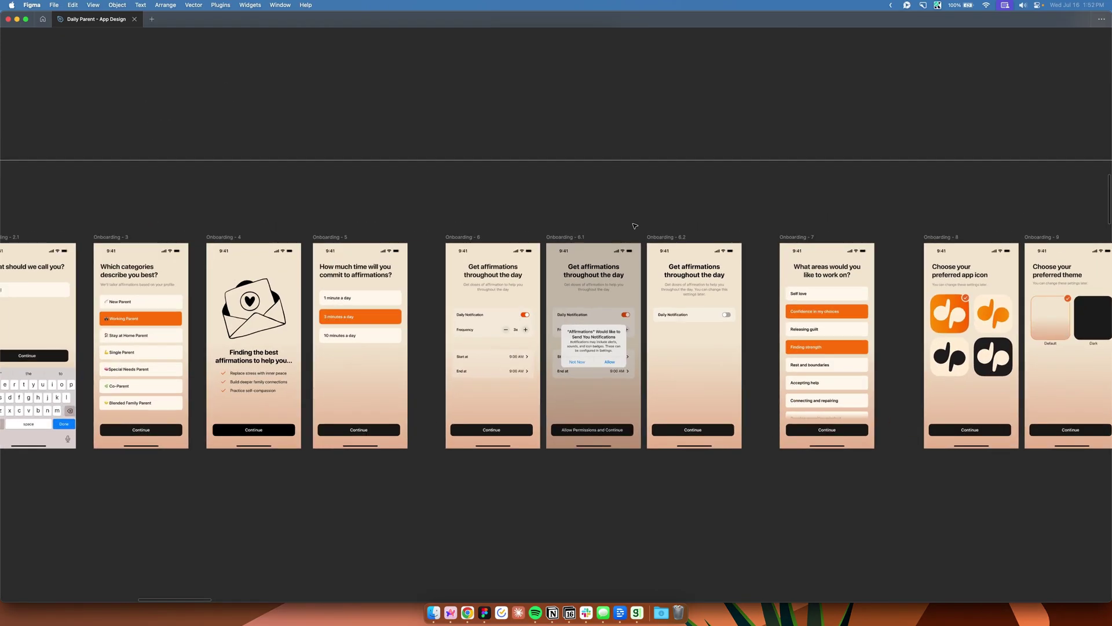
pyautogui.scroll(-5, 635, 226)
pyautogui.scroll(5, 635, 226)
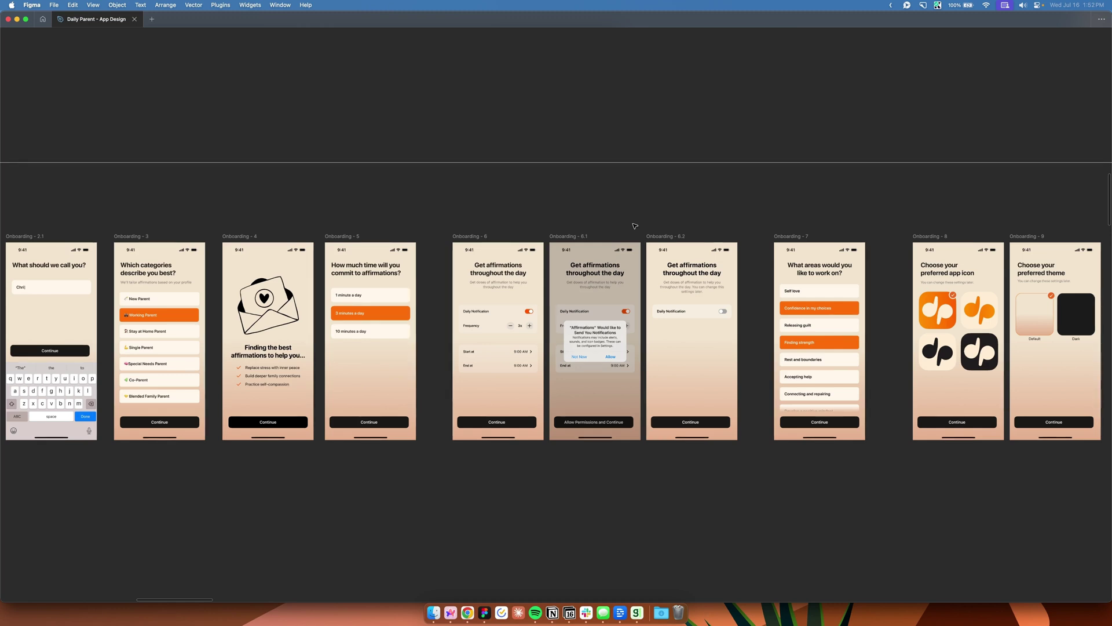
pyautogui.hscroll(5, 635, 226)
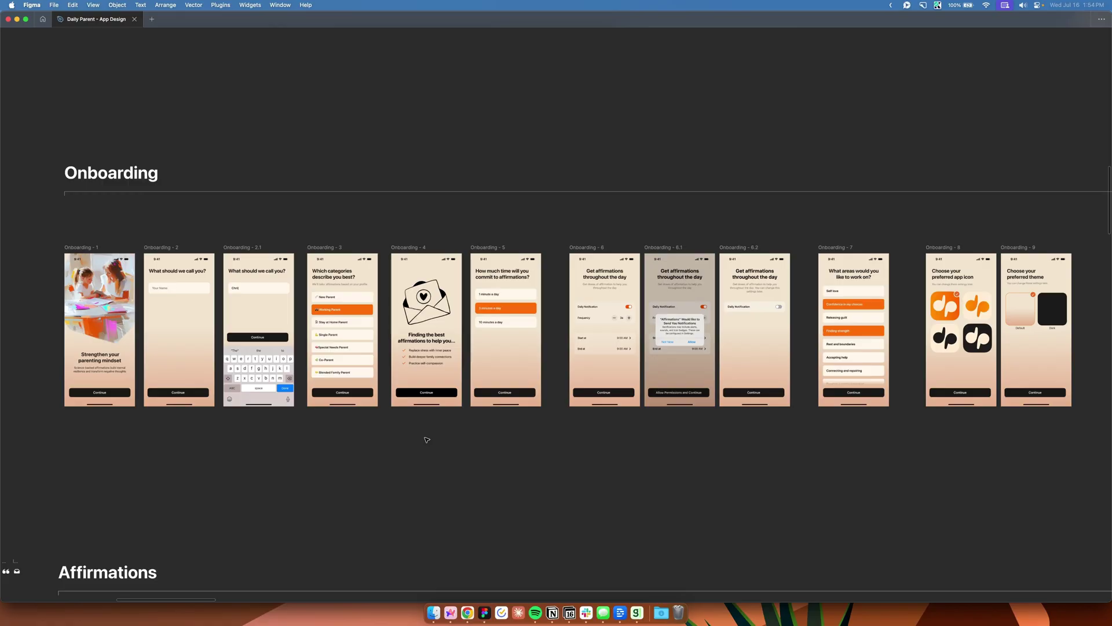
pyautogui.scroll(-3, 427, 440)
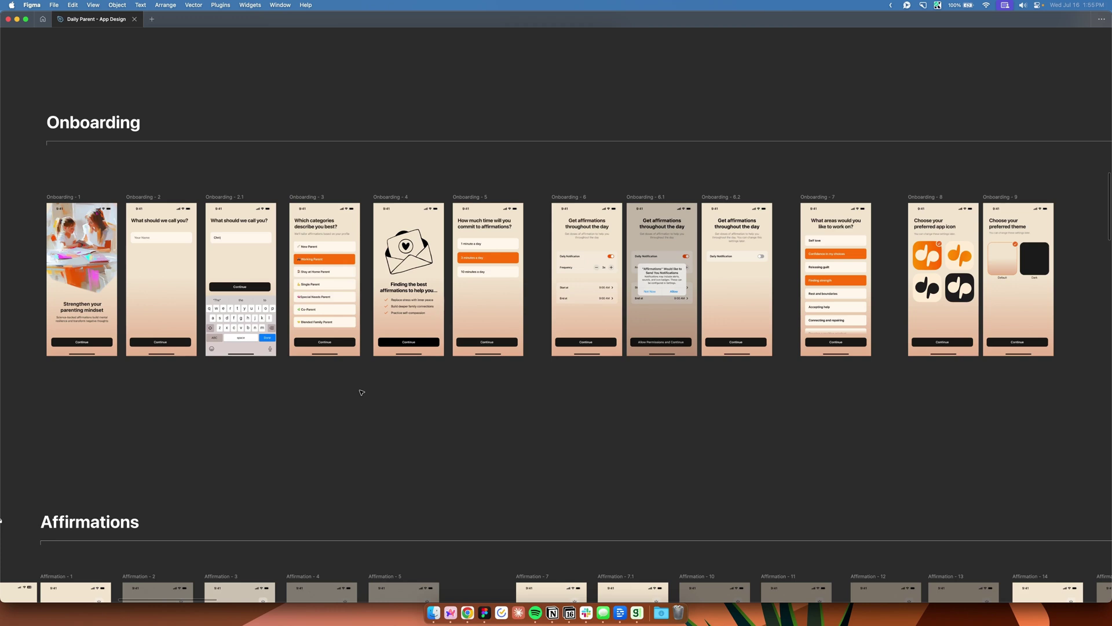
pyautogui.hscroll(-3, 361, 393)
pyautogui.scroll(1, 362, 392)
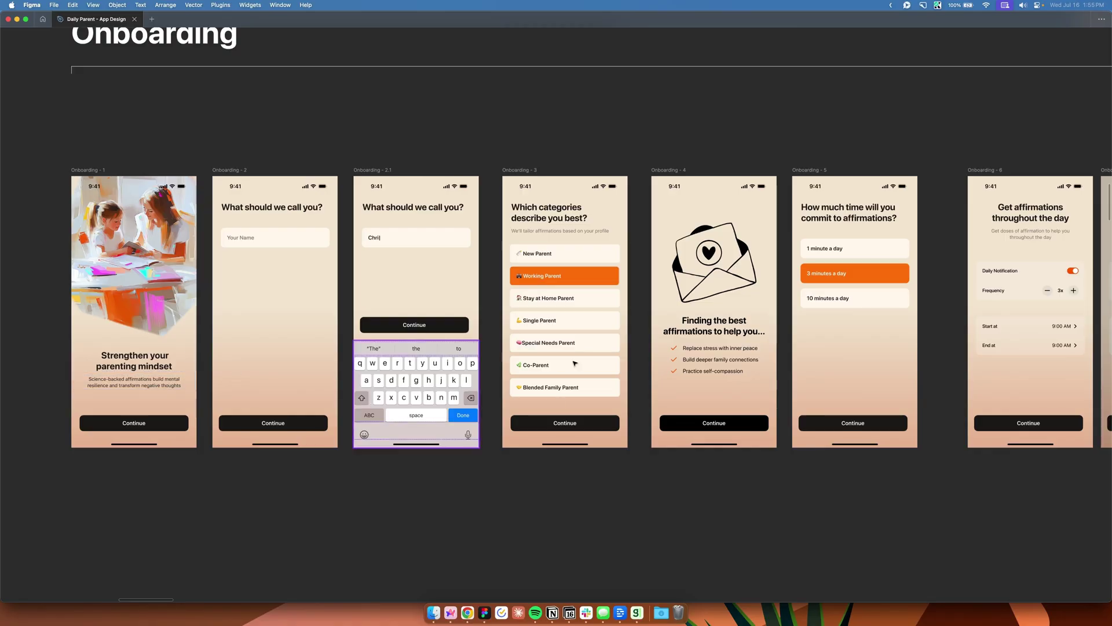
pyautogui.scroll(3, 560, 238)
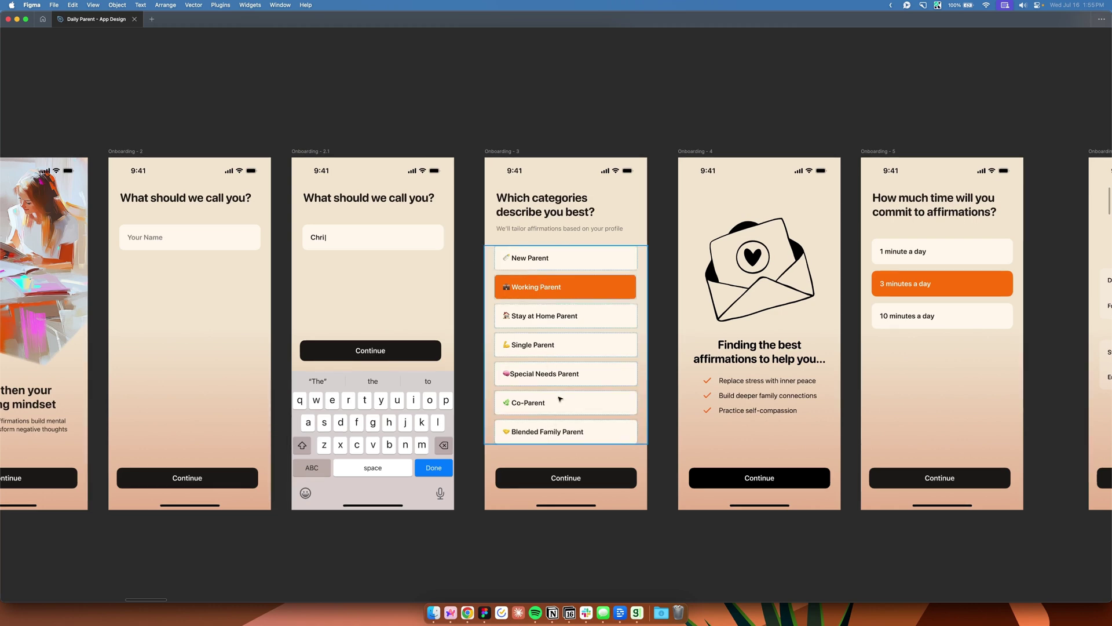
pyautogui.scroll(2, 569, 393)
pyautogui.scroll(2, 570, 393)
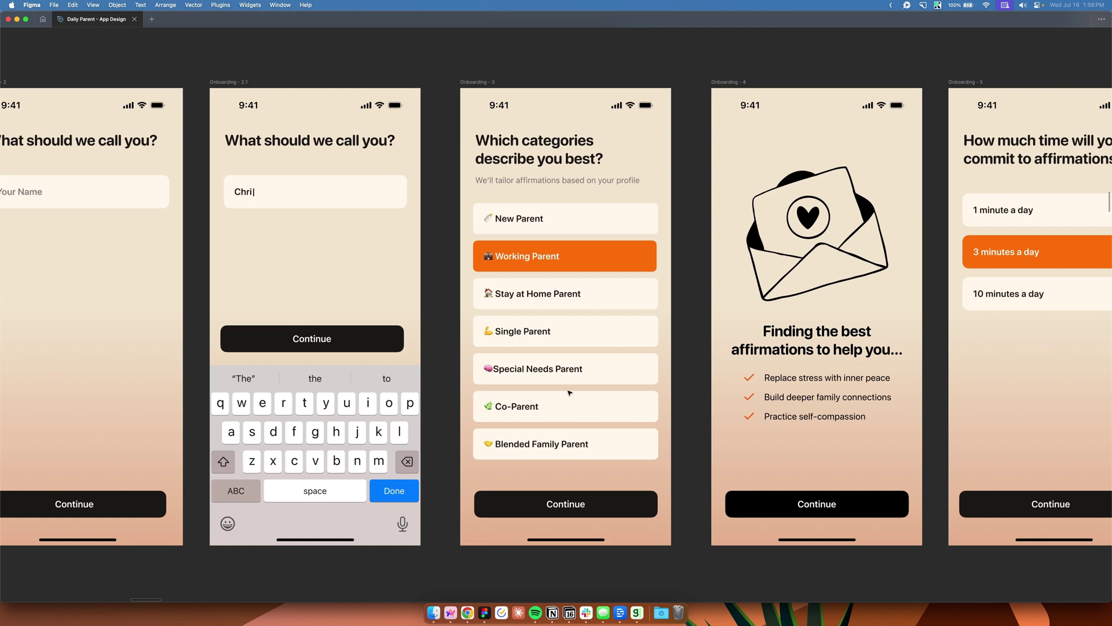
pyautogui.scroll(-5, 570, 393)
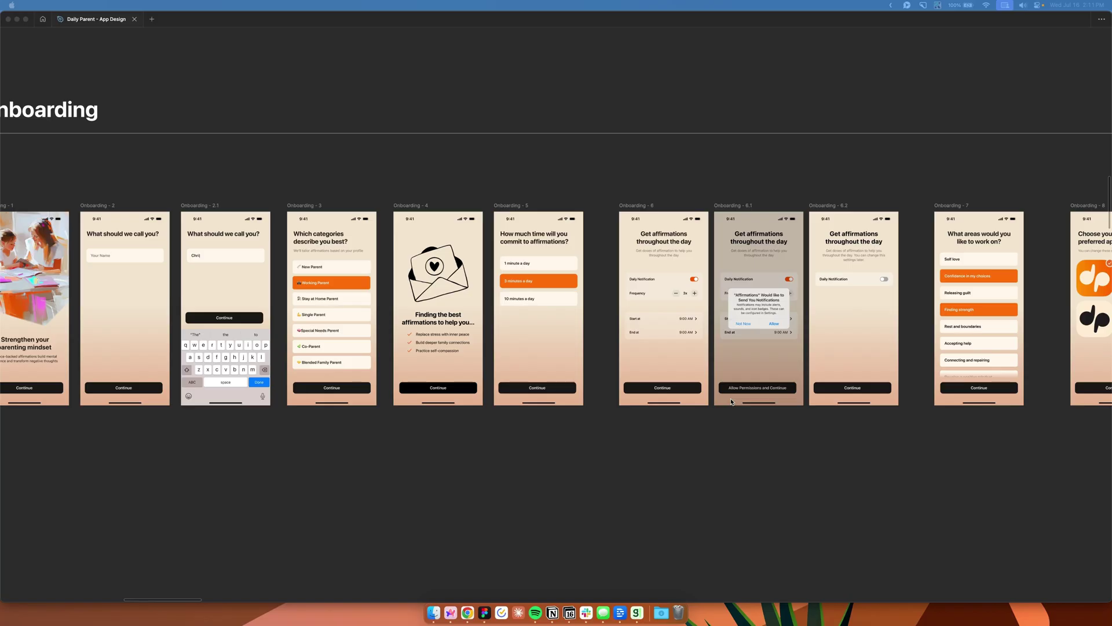
pyautogui.hscroll(-5, 484, 516)
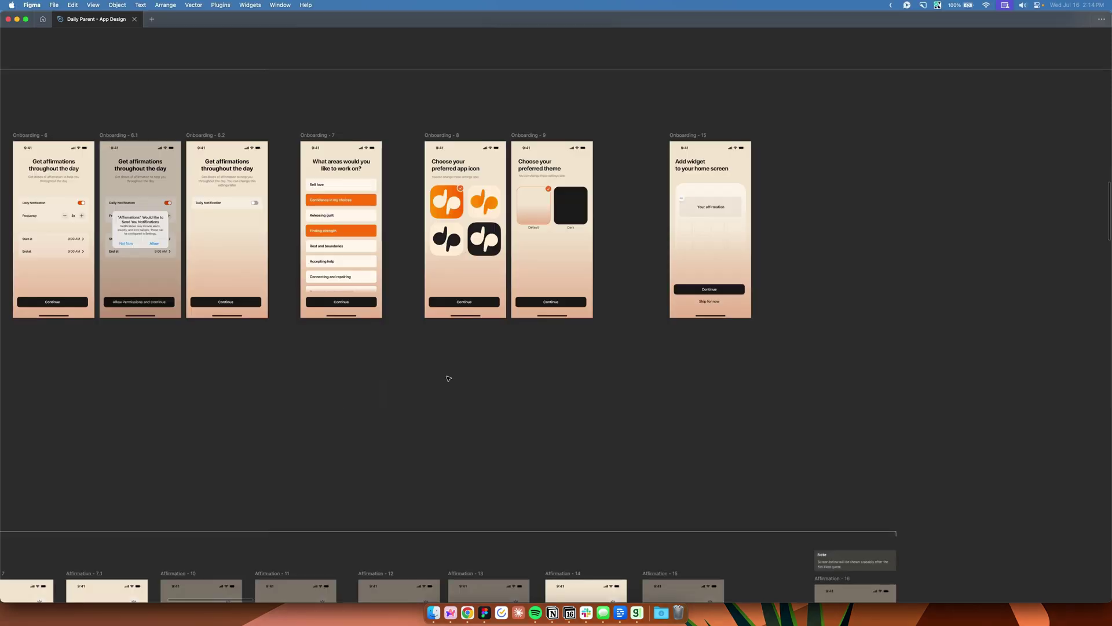
# Pan to the Onboarding - 4 frame, select it and zoom to fit
pyautogui.moveTo(448, 378); pyautogui.dragTo(808, 393)
pyautogui.moveTo(406, 379); pyautogui.dragTo(846, 358)
pyautogui.click(649, 167)
pyautogui.hotkey('shift', '2')
pyautogui.scroll(-2, 649, 167)
pyautogui.scroll(-3, 649, 167)
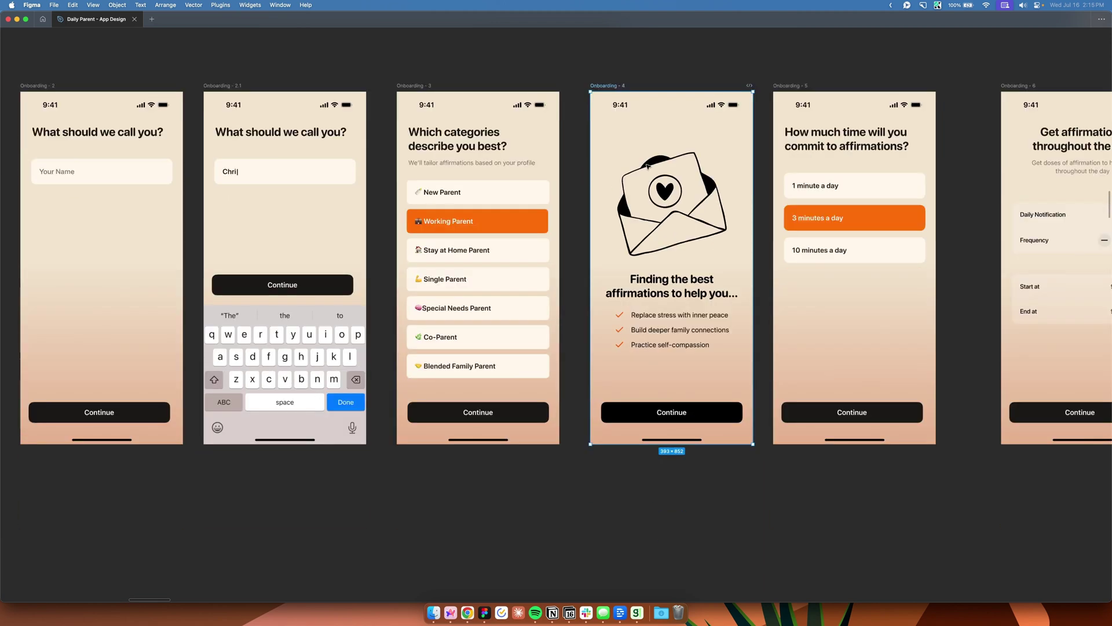
pyautogui.scroll(-3, 648, 167)
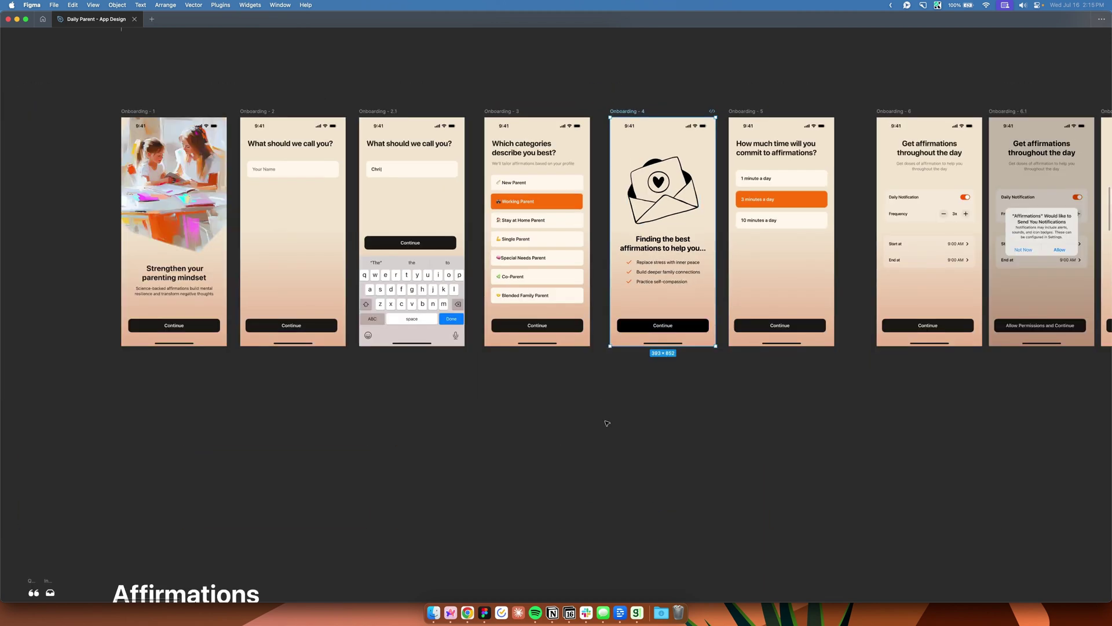
pyautogui.hscroll(15, 606, 423)
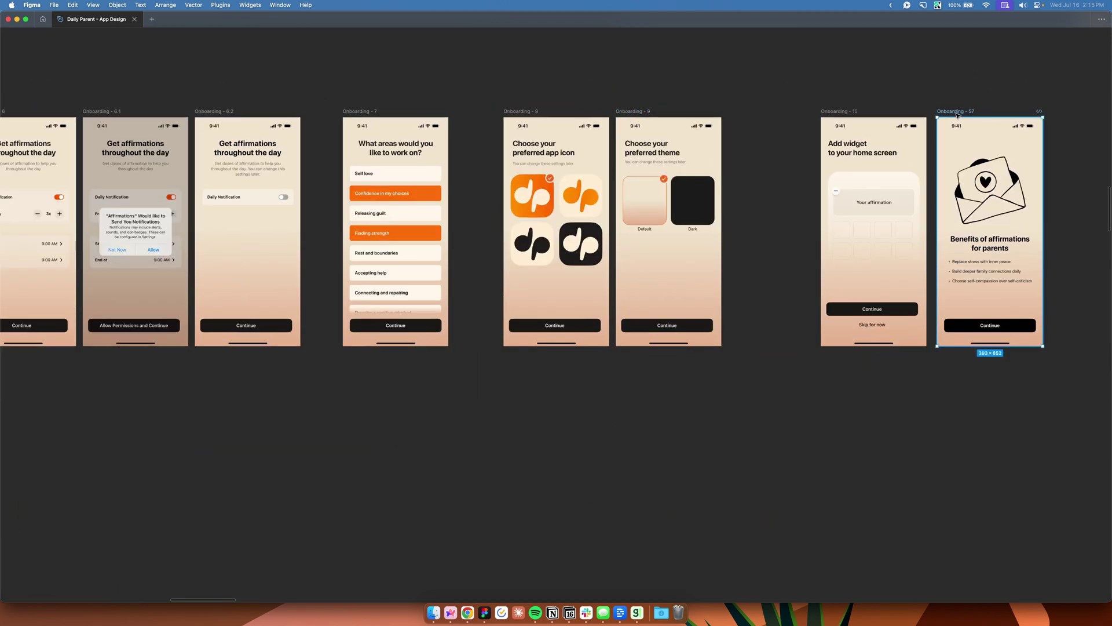
# Move Onboarding - 57 and Onboarding - 4 below the row, side by side
pyautogui.moveTo(959, 112); pyautogui.dragTo(381, 351)
pyautogui.hscroll(-15, 313, 387)
pyautogui.hscroll(-5, 313, 387)
pyautogui.moveTo(376, 115); pyautogui.dragTo(490, 356)
pyautogui.hscroll(-3, 790, 311)
pyautogui.scroll(-2, 789, 311)
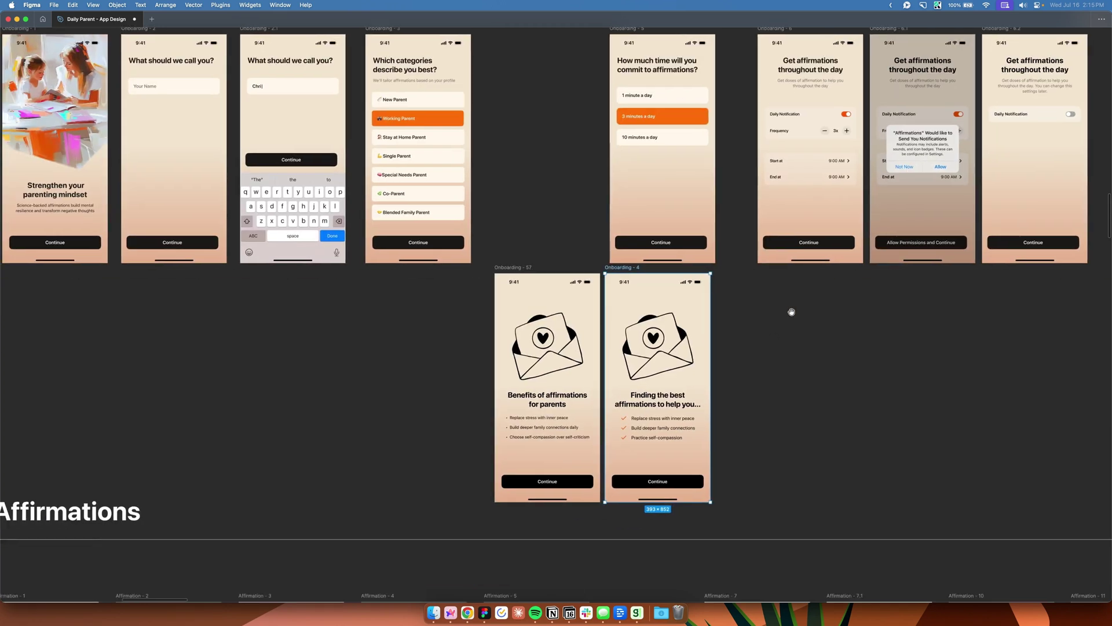
pyautogui.scroll(5, 763, 353)
pyautogui.moveTo(763, 348); pyautogui.dragTo(894, 235)
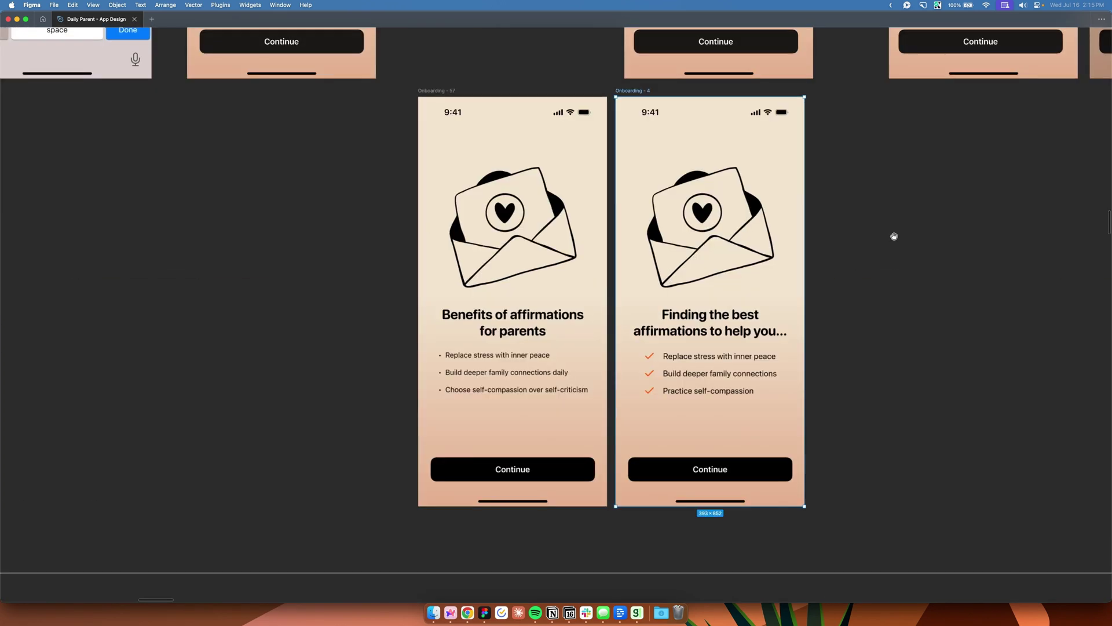
# Rename Onboarding - 57 to OLD and Onboarding - 4 to NEW
pyautogui.click(430, 92)
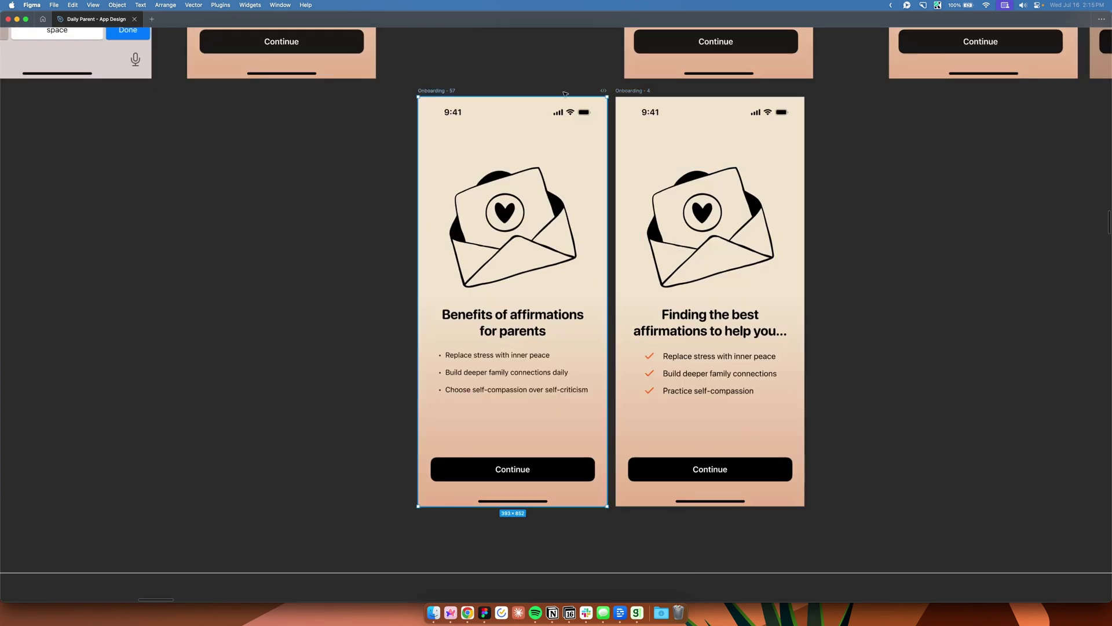
pyautogui.doubleClick(449, 91)
pyautogui.write('OLD')
pyautogui.click(633, 90)
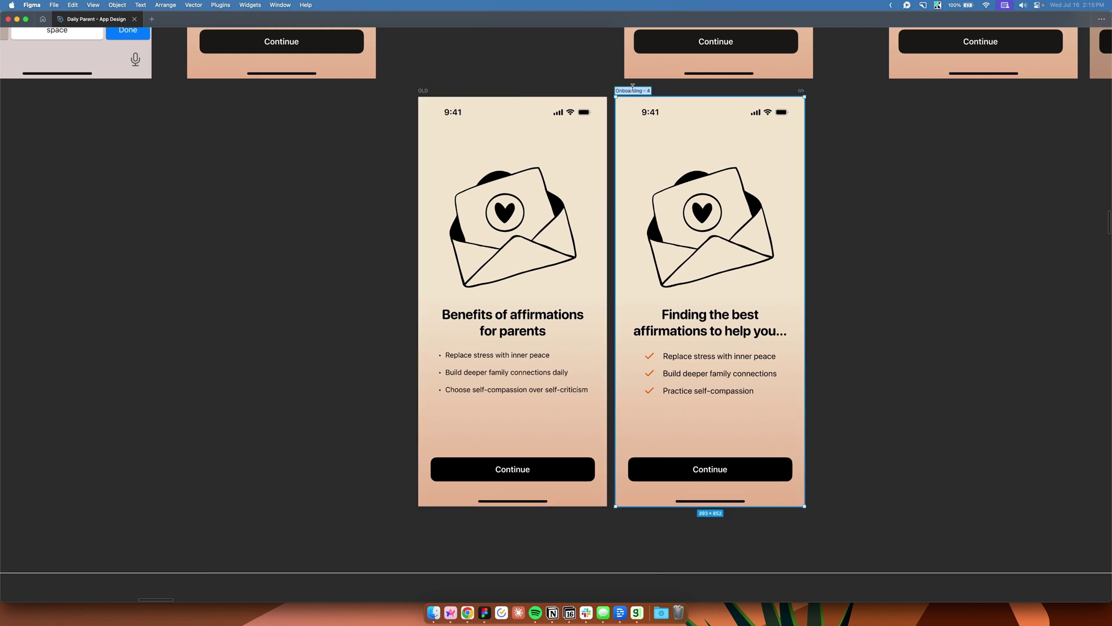
pyautogui.write('NEW')
pyautogui.click(900, 166)
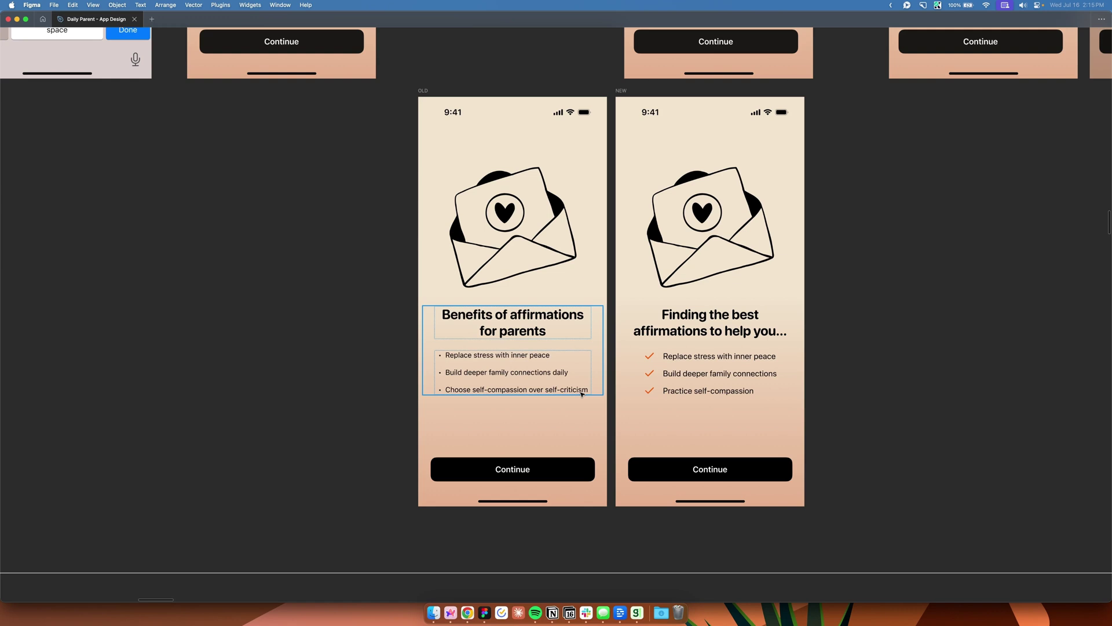
pyautogui.hscroll(3, 613, 168)
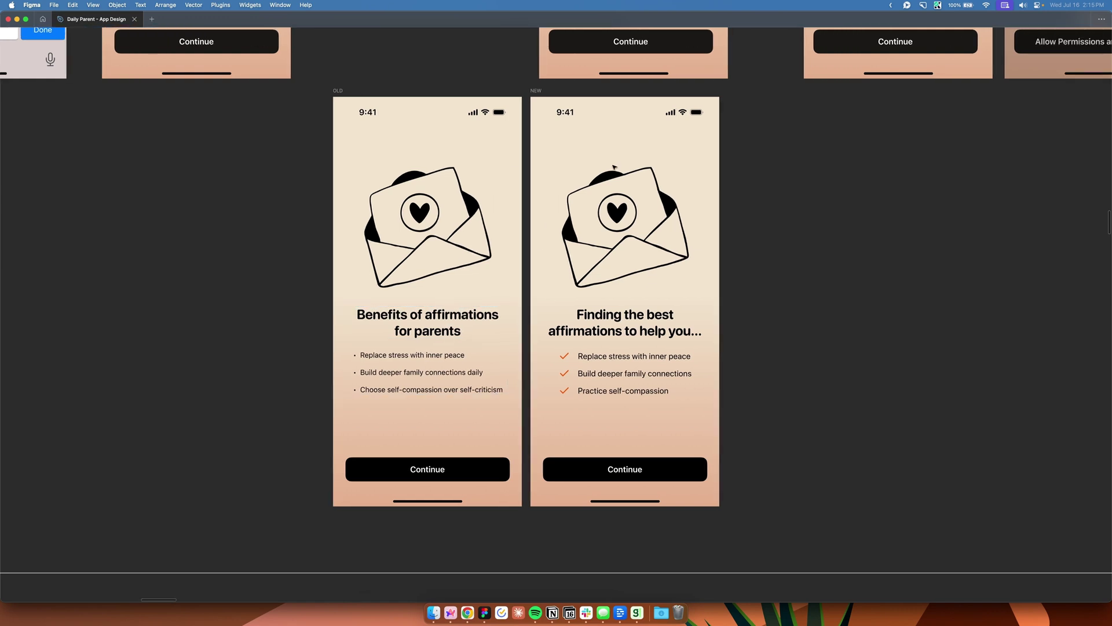
pyautogui.keyDown('ctrl'); pyautogui.scroll(-1, 615, 167); pyautogui.keyUp('ctrl')
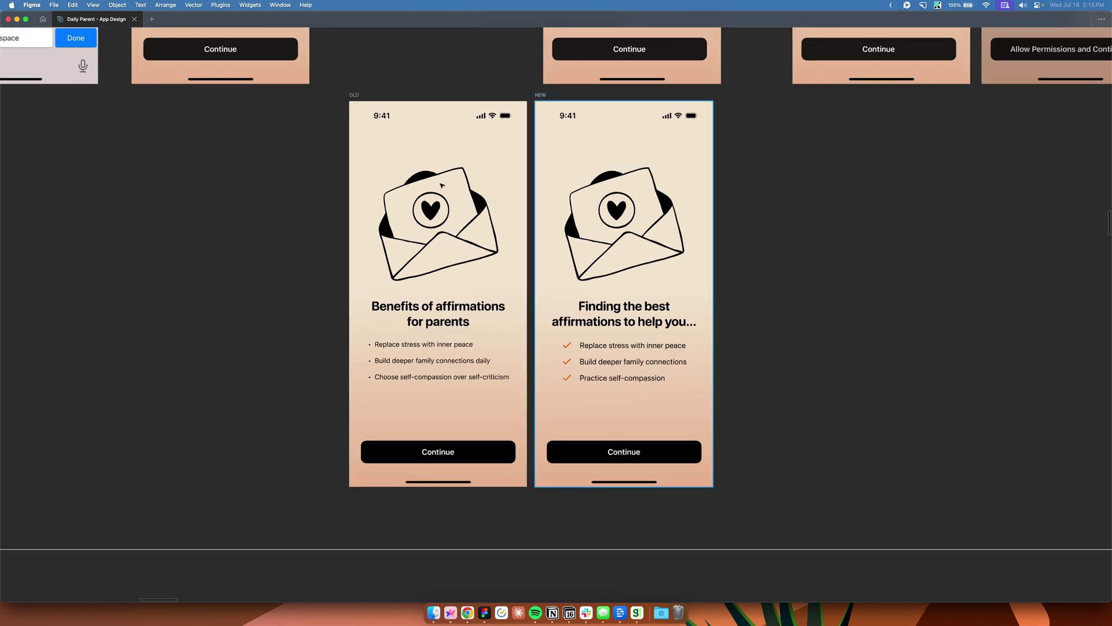
pyautogui.click(538, 95)
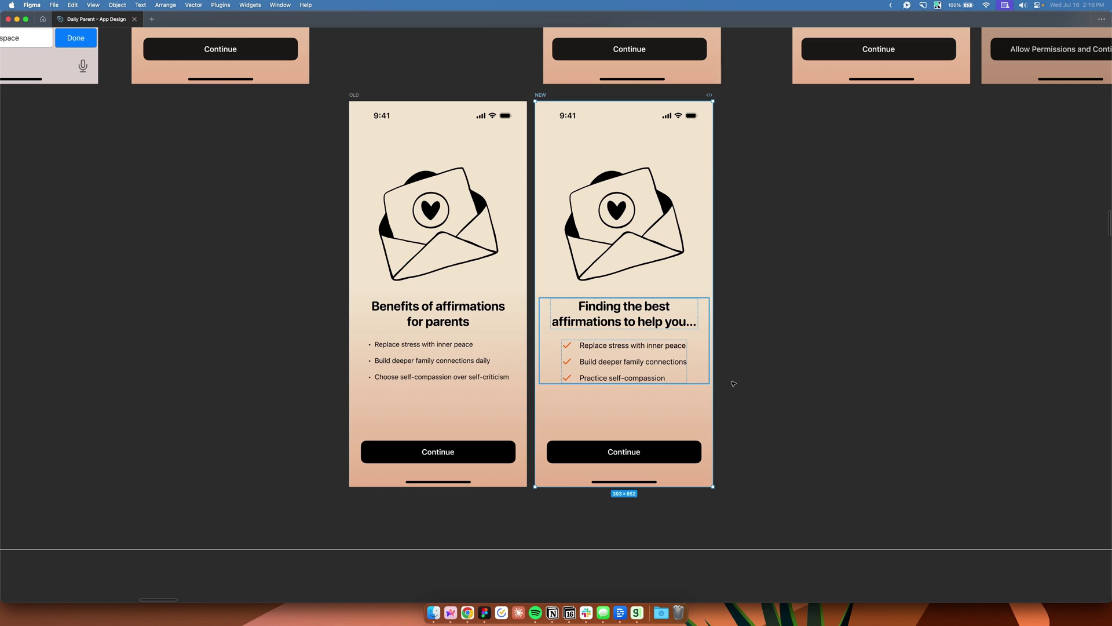
# Drag the NEW frame up toward the onboarding row after the categories screen
pyautogui.scroll(3, 879, 386)
pyautogui.hscroll(-3, 879, 387)
pyautogui.scroll(-5, 862, 369)
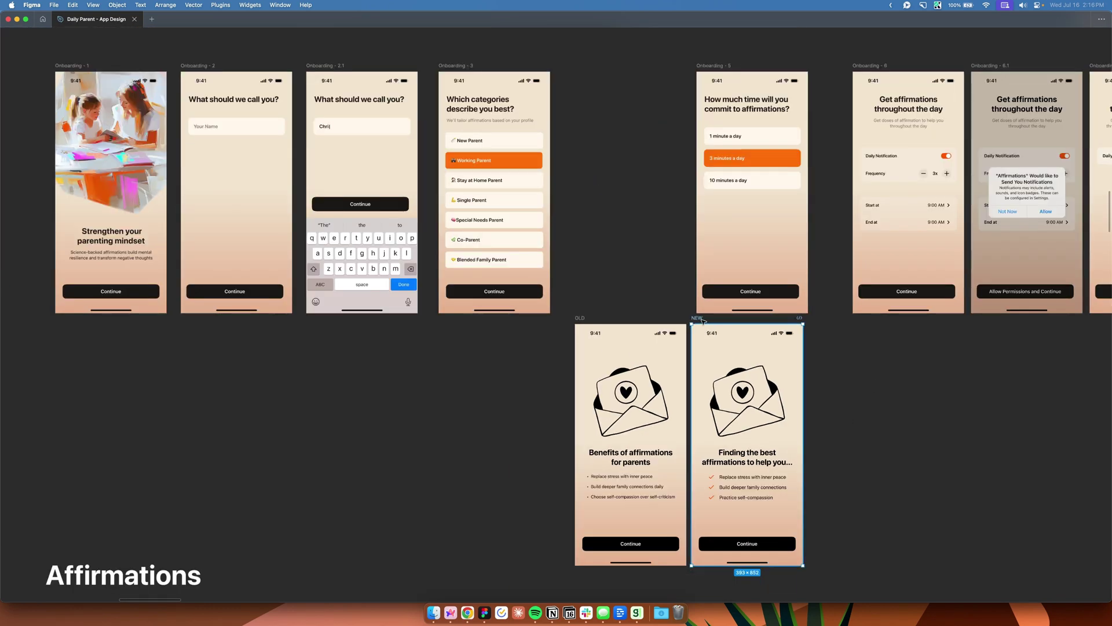
pyautogui.moveTo(700, 320); pyautogui.dragTo(574, 65)
pyautogui.keyDown('ctrl'); pyautogui.scroll(2, 575, 65); pyautogui.keyUp('ctrl')
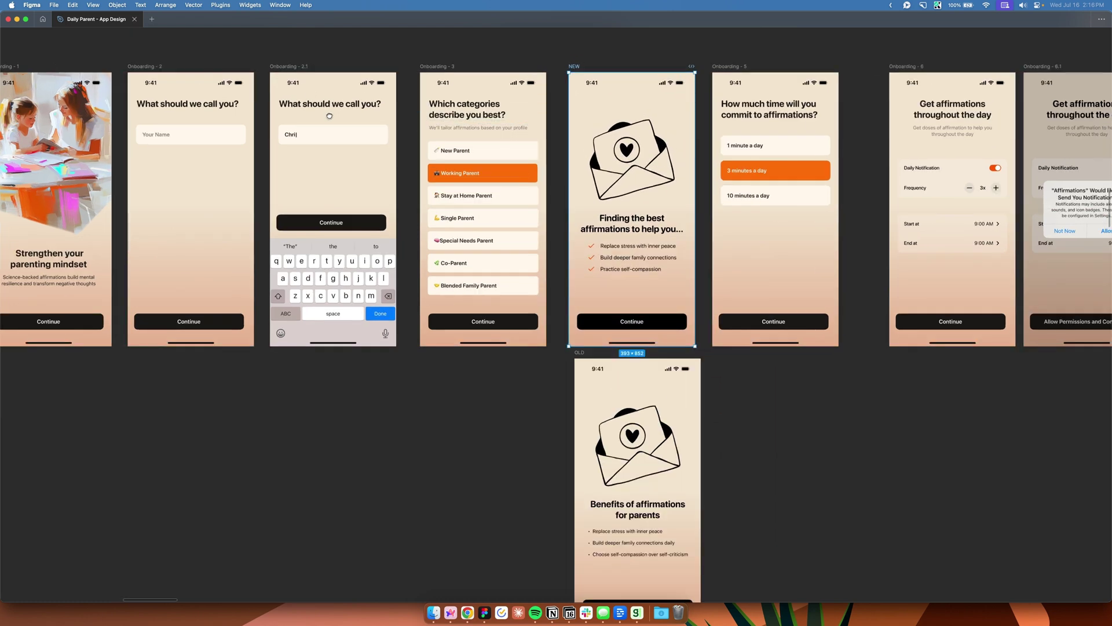
pyautogui.scroll(2, 346, 140)
pyautogui.hscroll(-1, 346, 140)
pyautogui.keyDown('ctrl'); pyautogui.scroll(2, 348, 142); pyautogui.keyUp('ctrl')
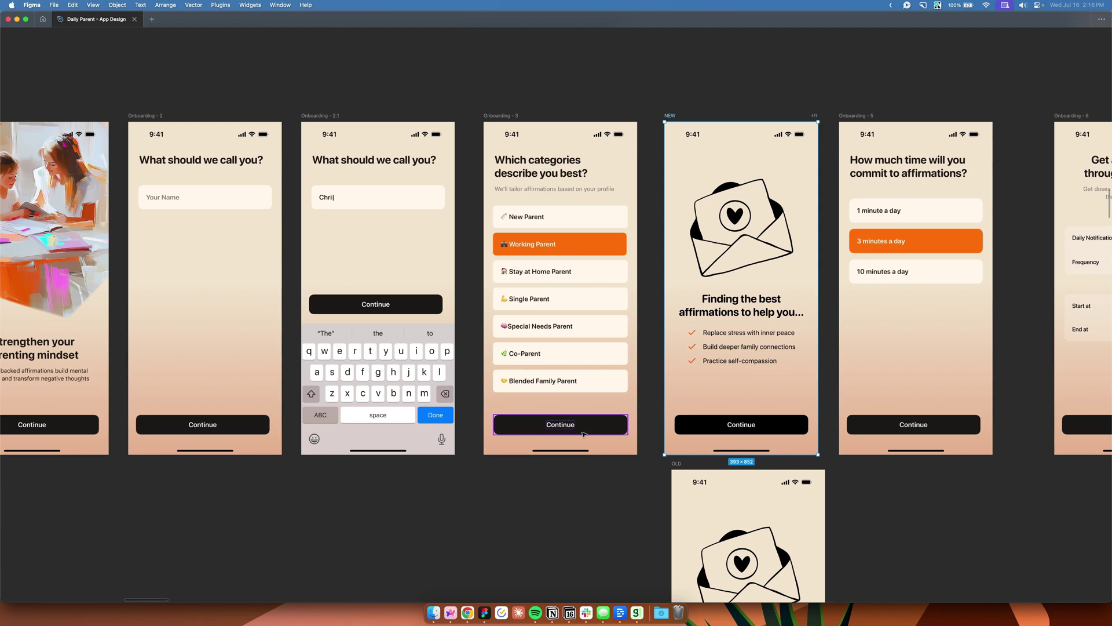
# Pan around the canvas to check where the NEW screen landed
pyautogui.hscroll(3, 583, 434)
pyautogui.scroll(-3, 584, 434)
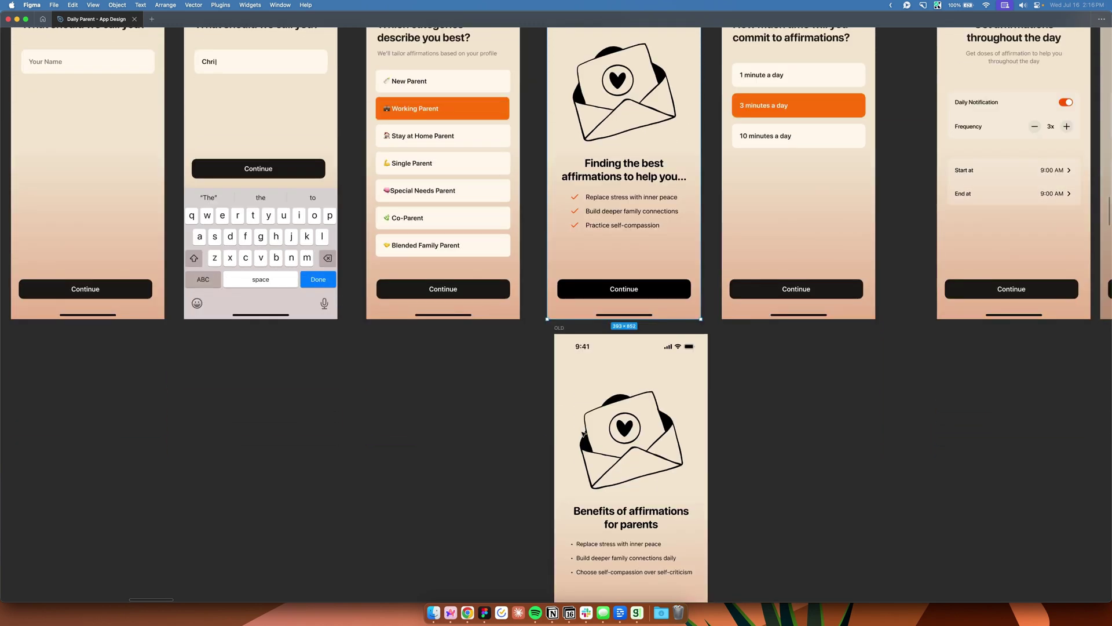
pyautogui.scroll(-1, 584, 434)
pyautogui.scroll(-3, 588, 432)
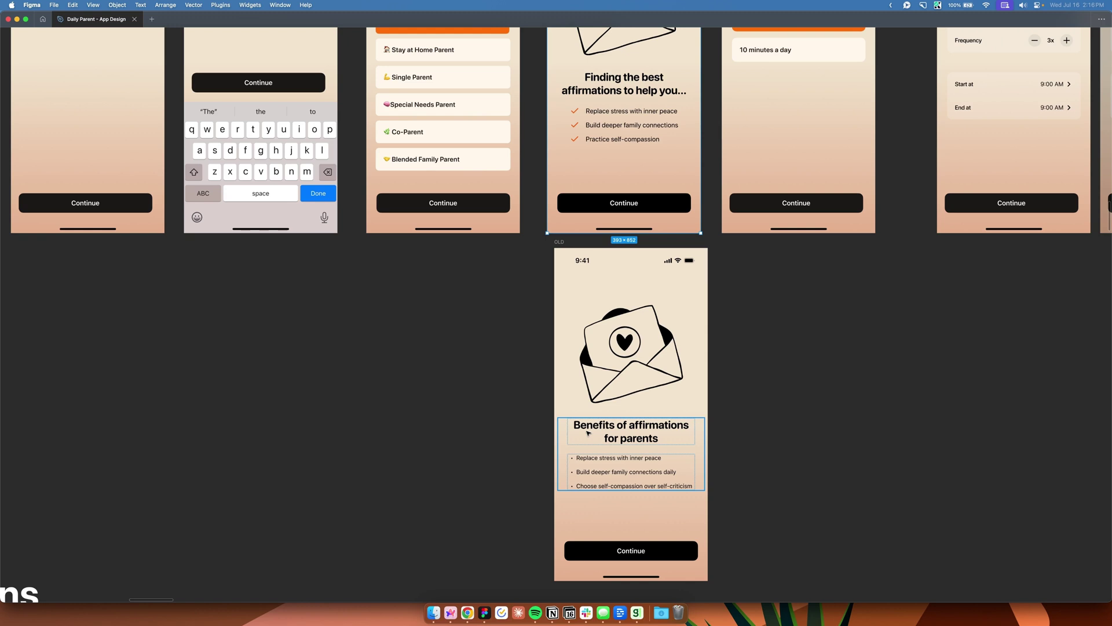
pyautogui.scroll(2, 588, 433)
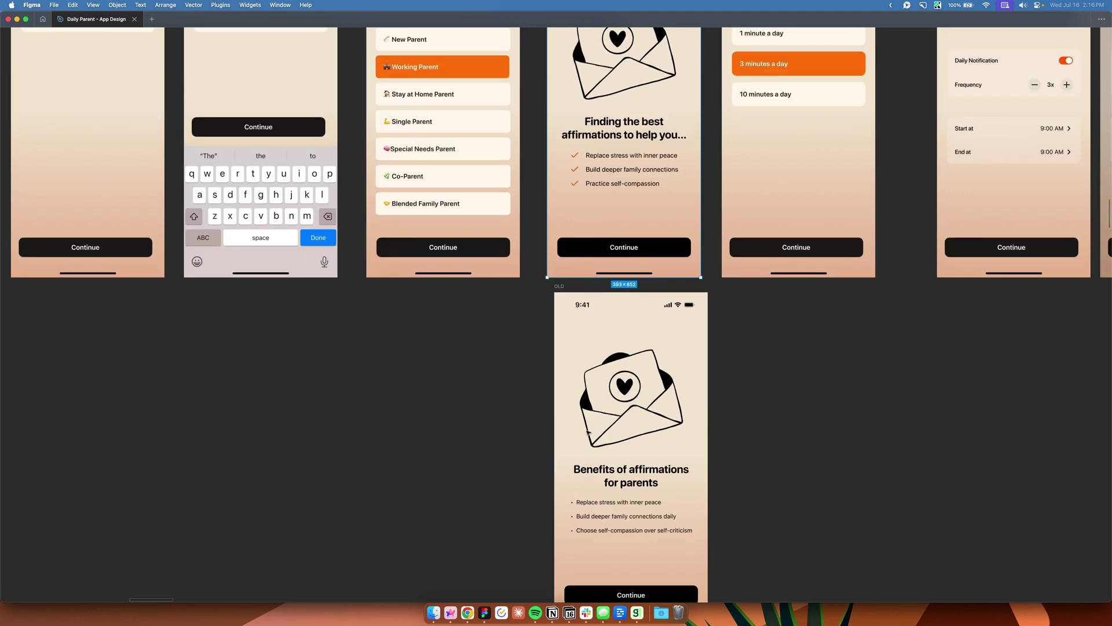
pyautogui.scroll(6, 563, 294)
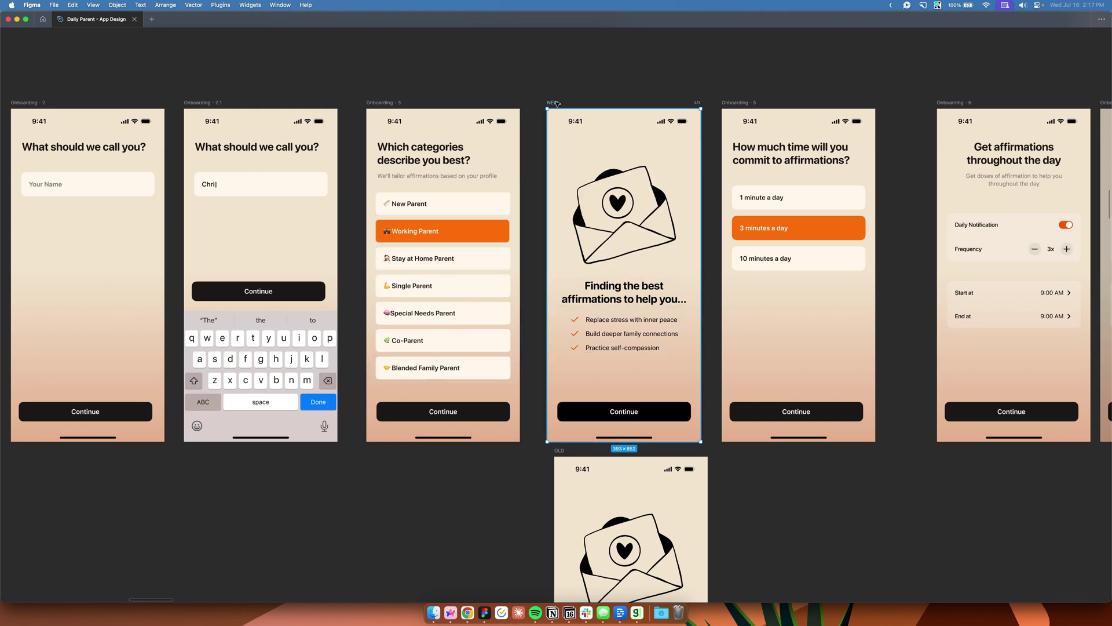
pyautogui.scroll(2, 608, 286)
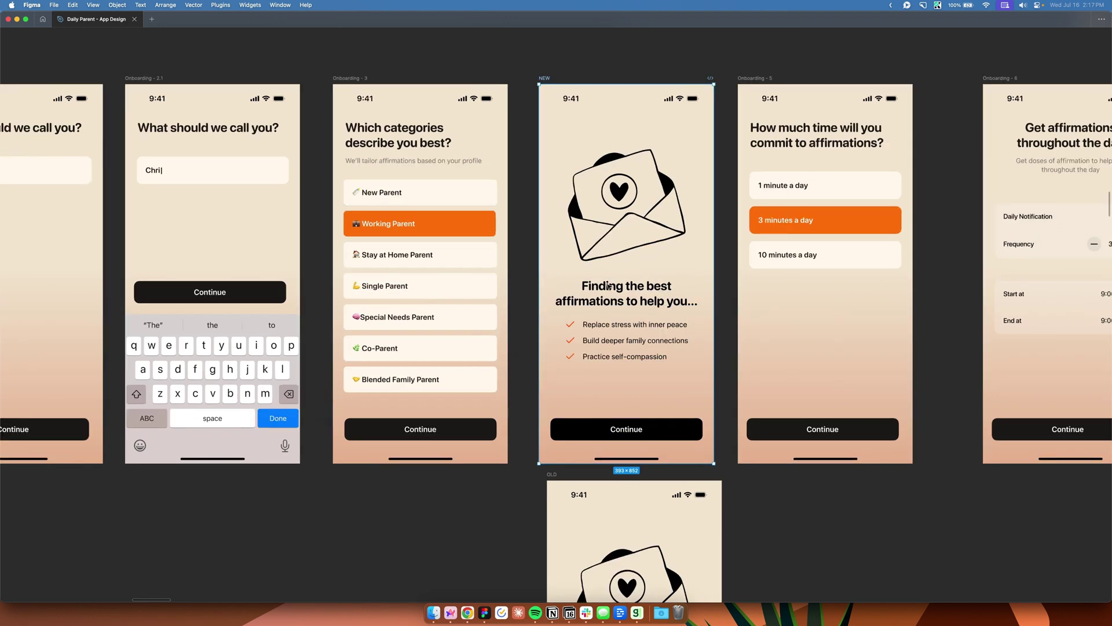
pyautogui.scroll(1, 608, 285)
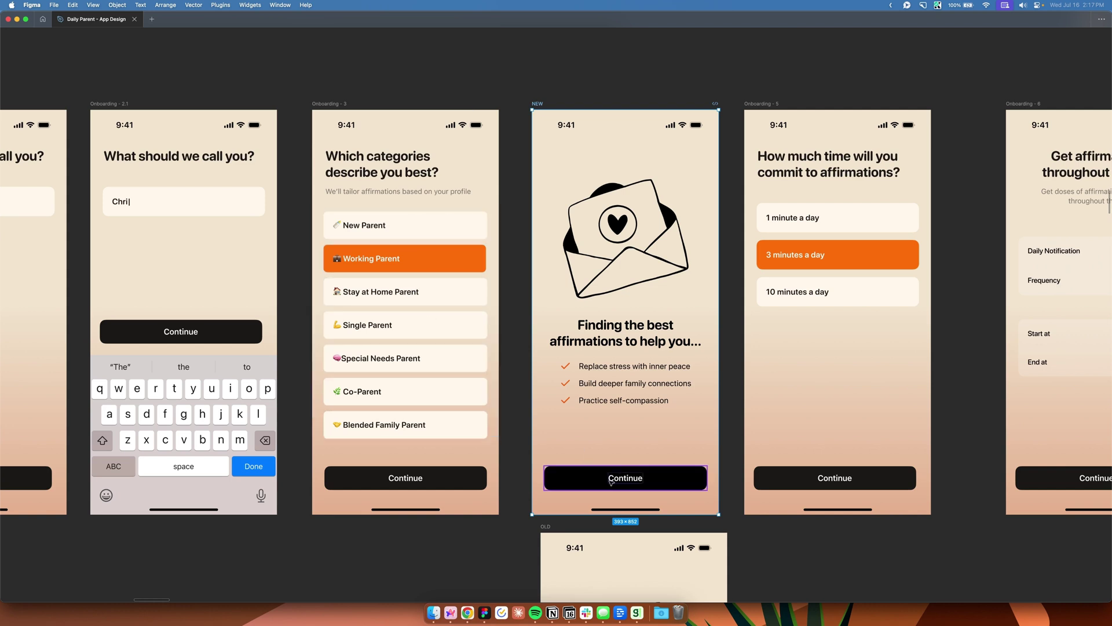
pyautogui.hscroll(3, 775, 240)
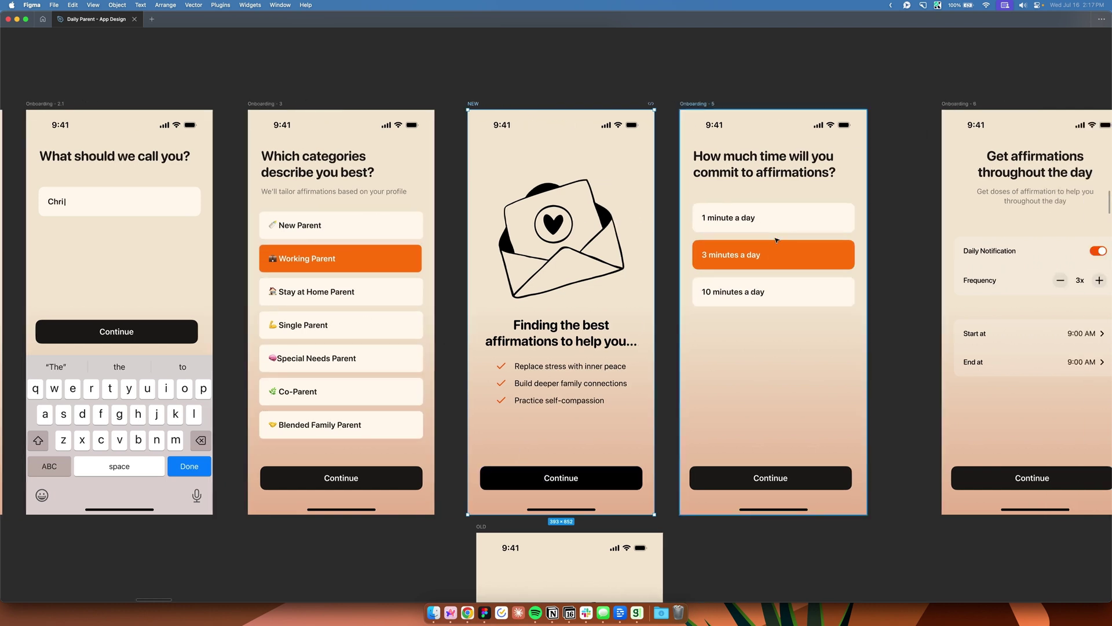
pyautogui.scroll(-5, 777, 240)
pyautogui.scroll(3, 549, 429)
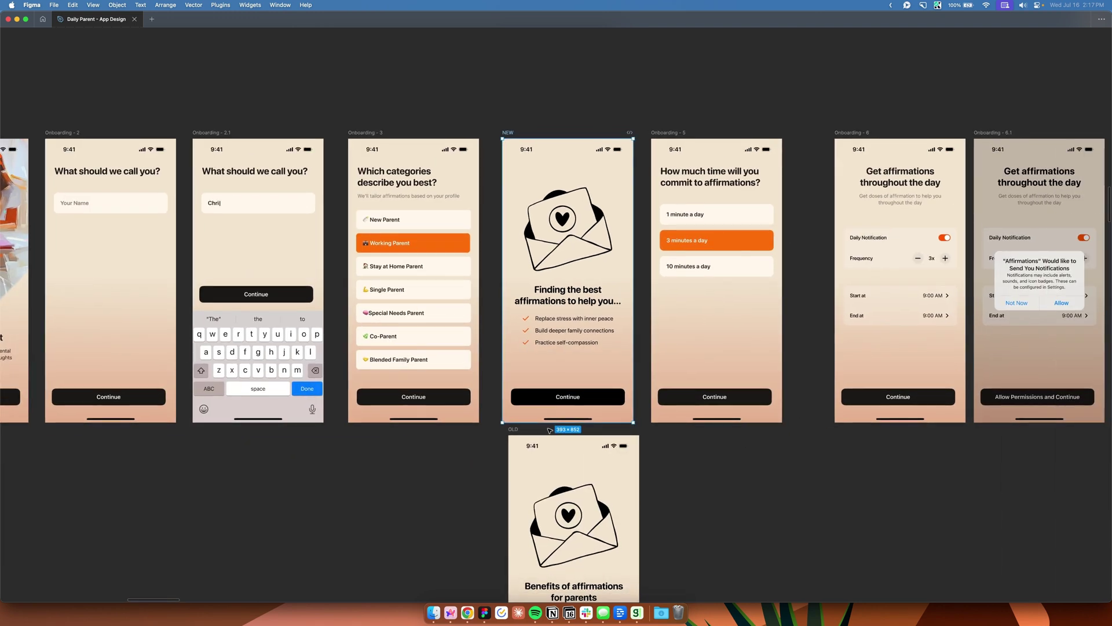
pyautogui.scroll(-2, 550, 431)
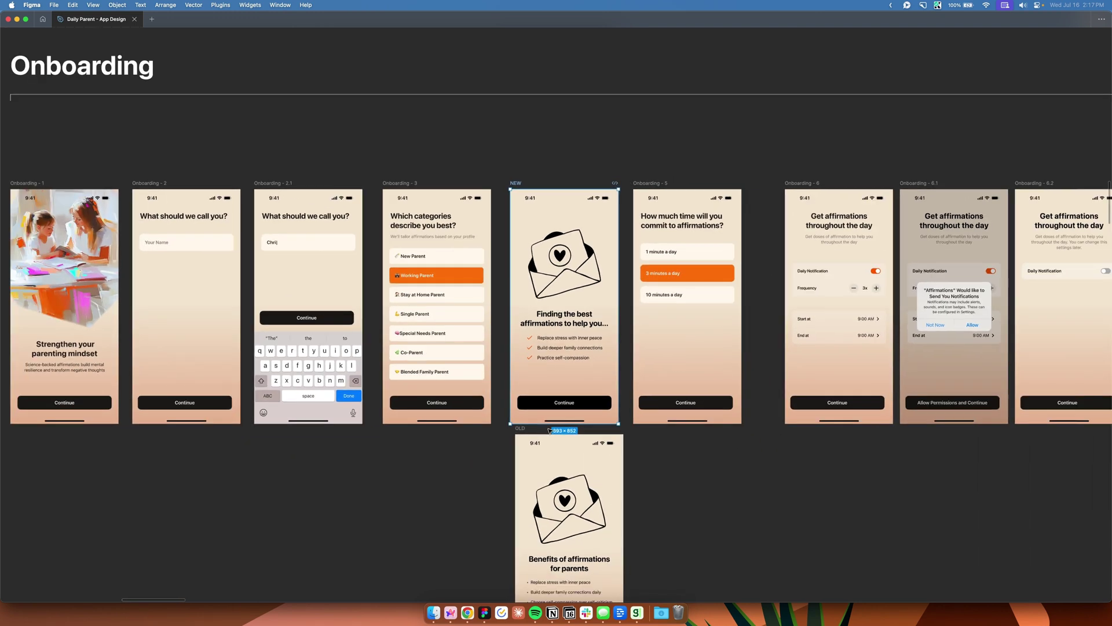
pyautogui.scroll(-1, 552, 430)
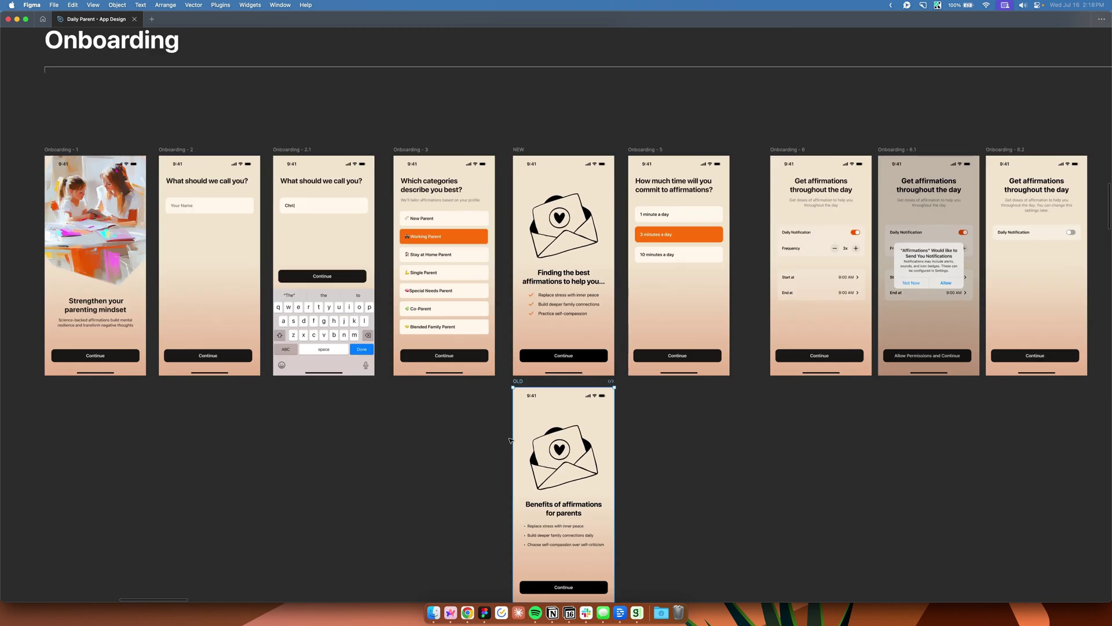
# Pan and zoom to view the OLD and NEW screens together
pyautogui.moveTo(555, 183); pyautogui.dragTo(667, 416)
pyautogui.scroll(-1, 667, 416)
pyautogui.scroll(-4, 601, 416)
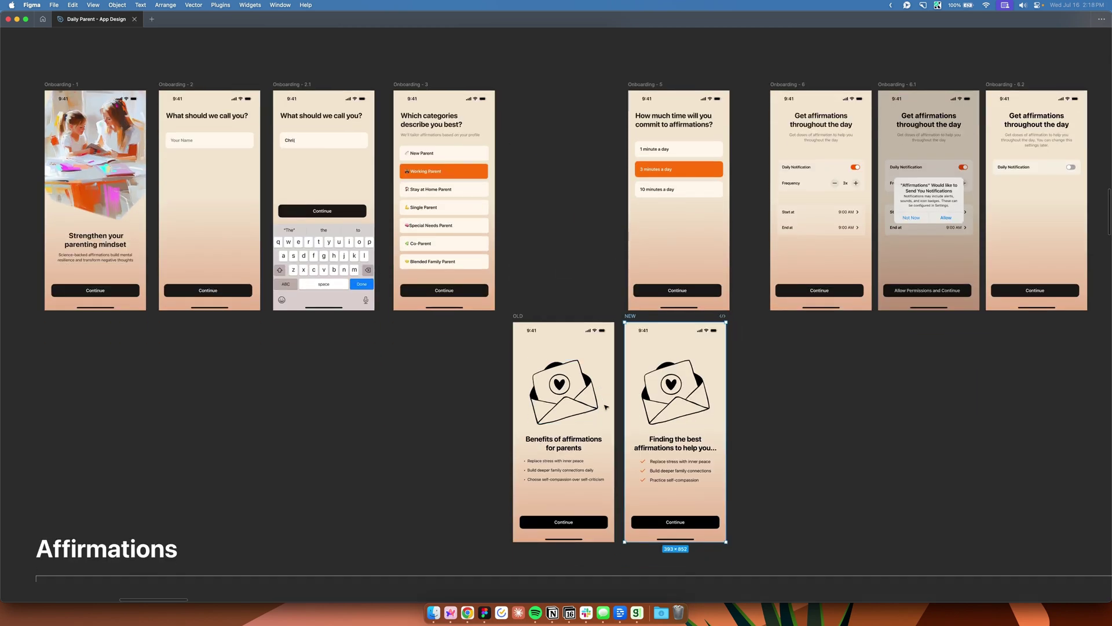
pyautogui.scroll(4, 600, 426)
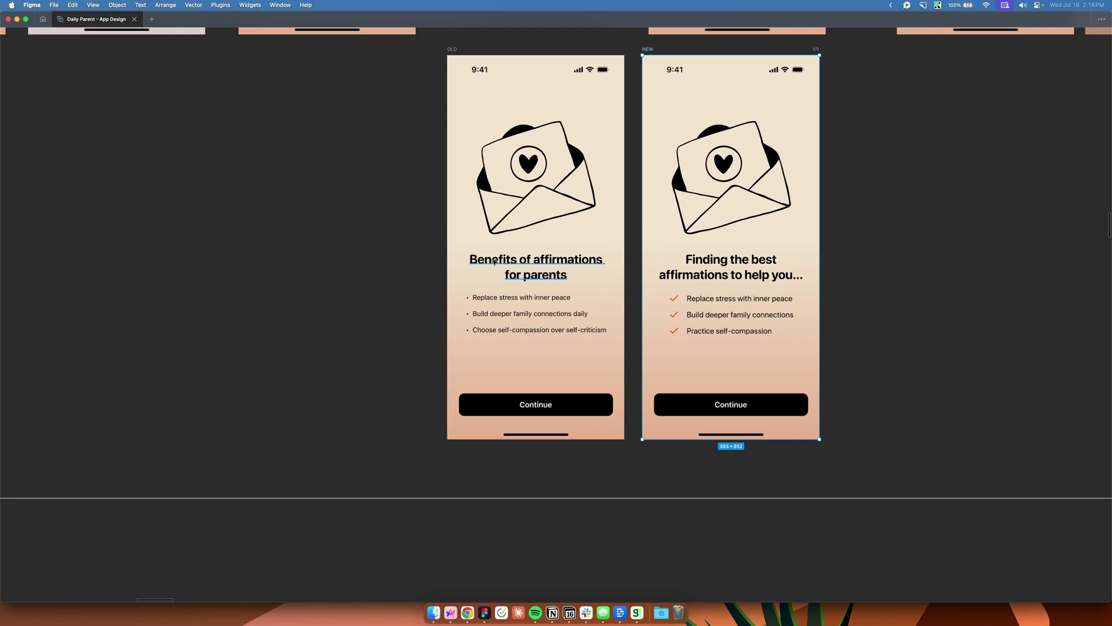
# Enter text editing on the OLD screen's 'Benefits' title and bullet list
pyautogui.doubleClick(493, 260)
pyautogui.click(472, 260)
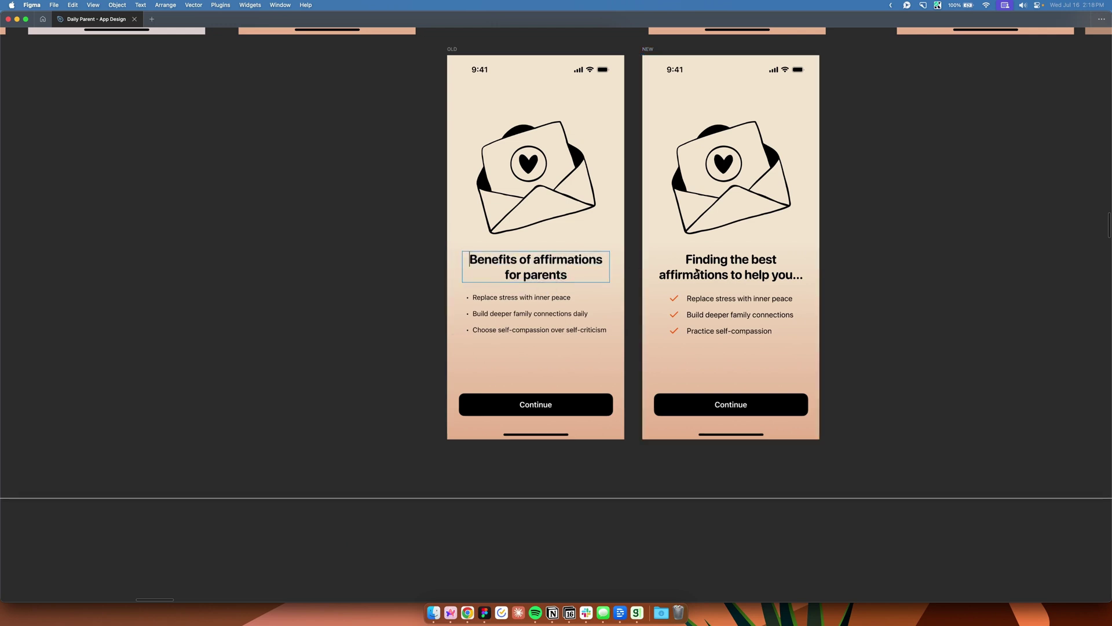
pyautogui.click(473, 298)
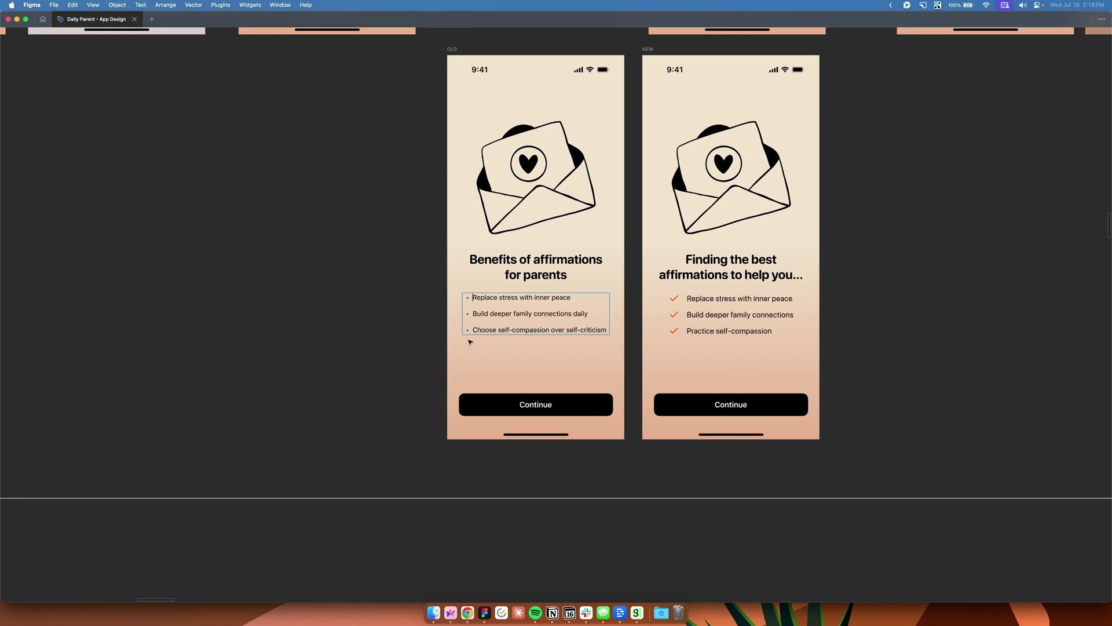
# Exit text editing on the OLD screen's bullet list and scroll the canvas
pyautogui.scroll(-5, 451, 369)
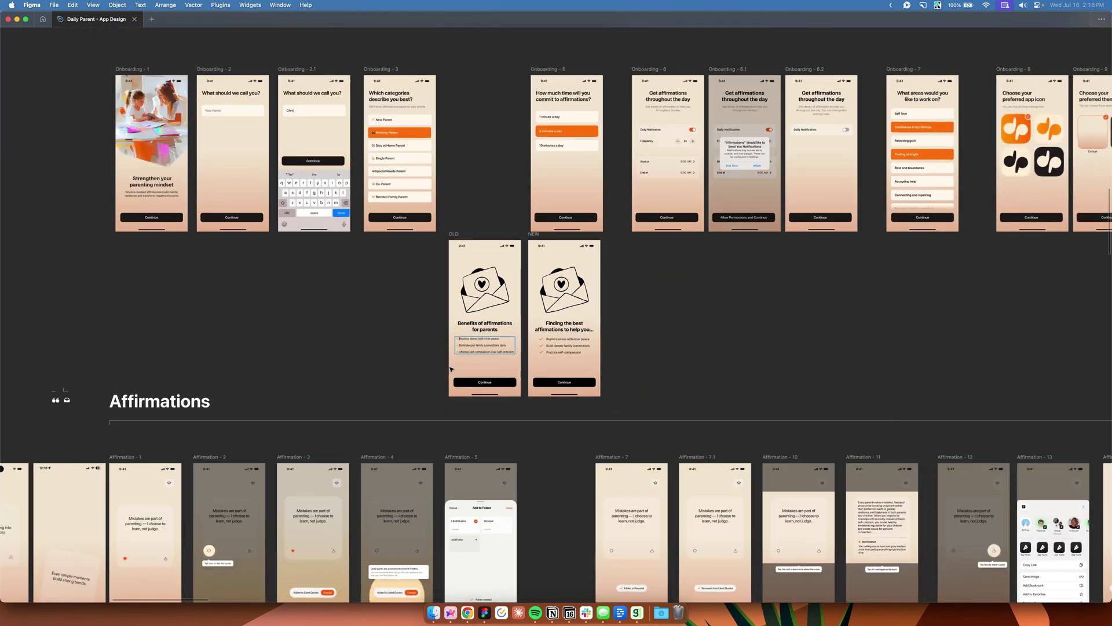
pyautogui.scroll(3, 488, 262)
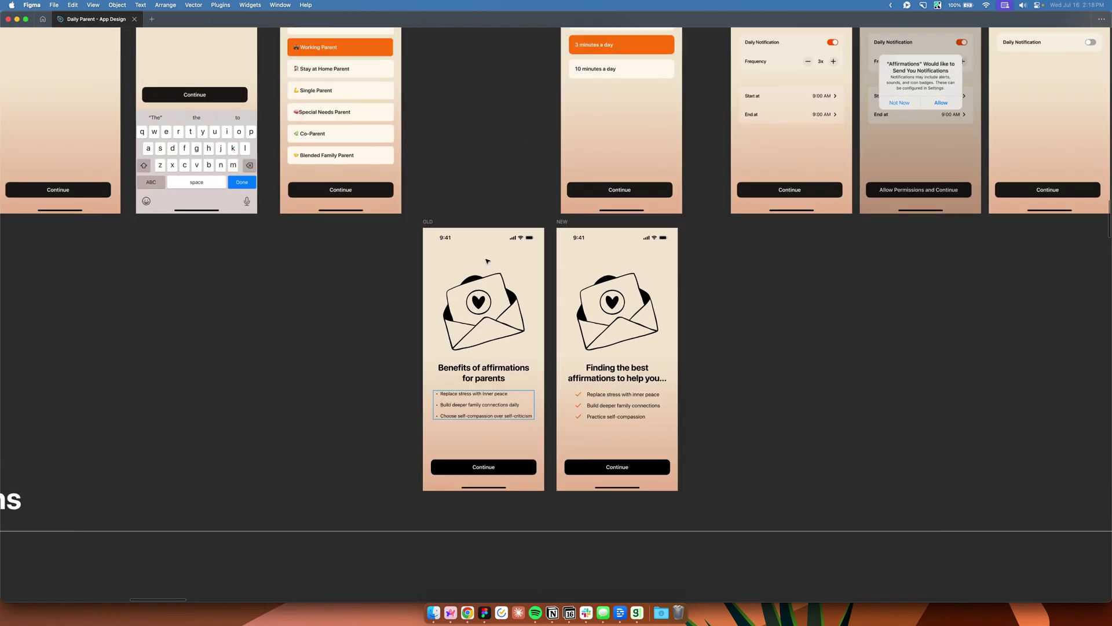
pyautogui.click(362, 344)
pyautogui.scroll(2, 363, 348)
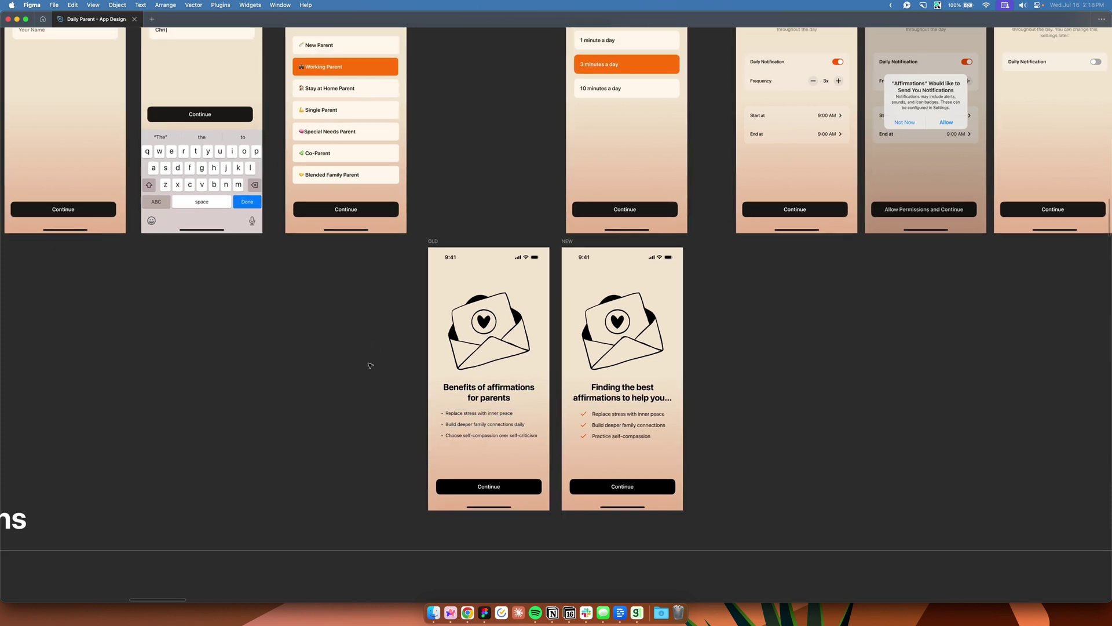
pyautogui.scroll(-3, 371, 365)
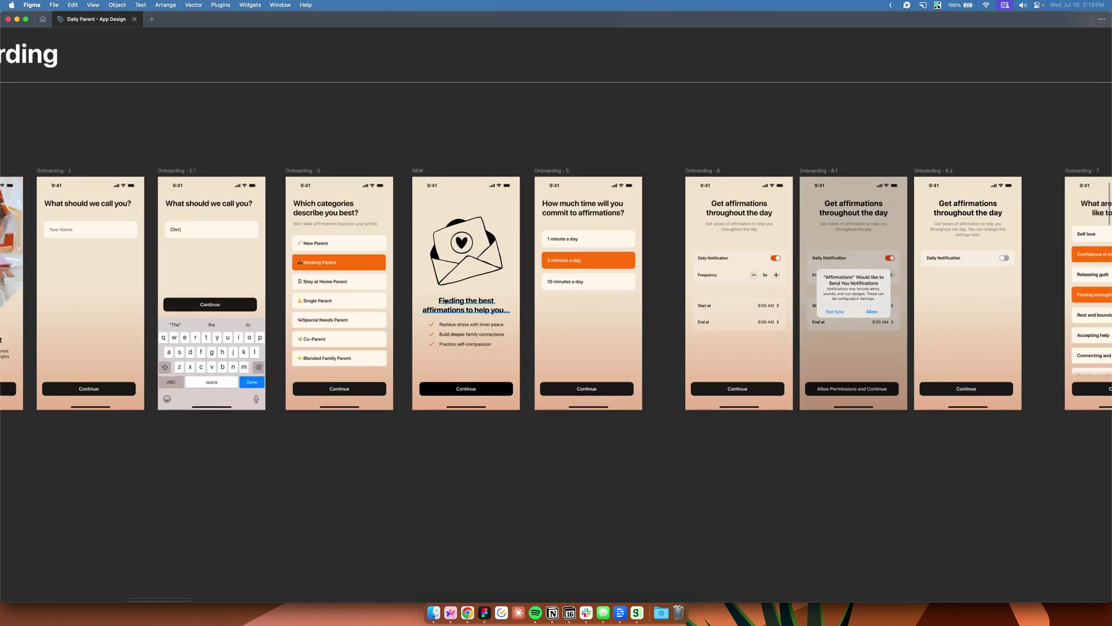
pyautogui.scroll(-3, 388, 277)
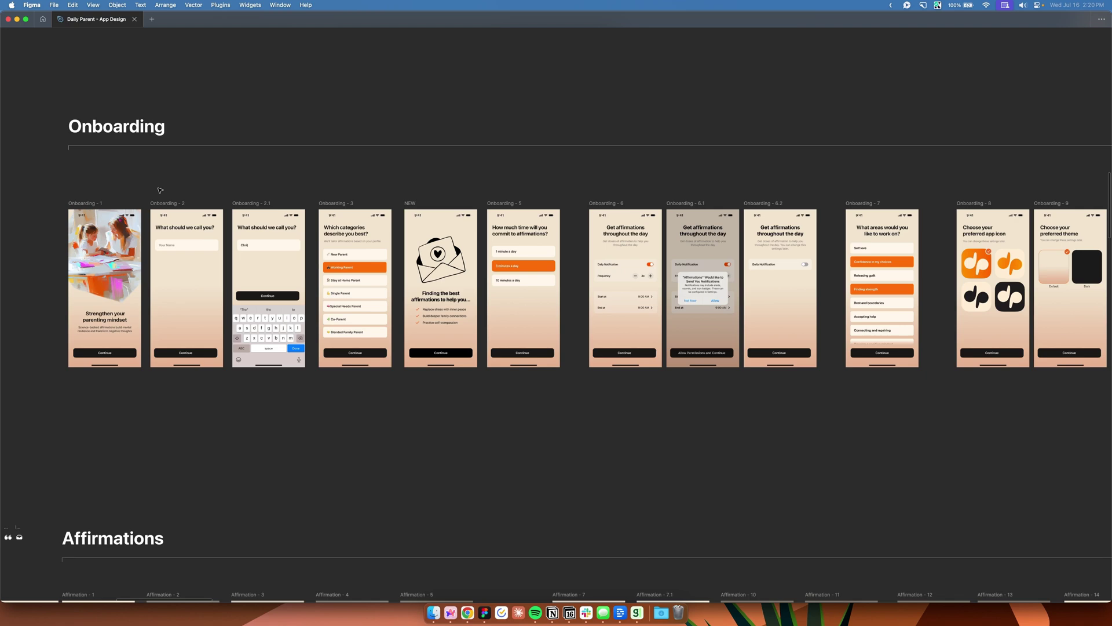
pyautogui.scroll(-2, 357, 353)
pyautogui.scroll(3, 359, 351)
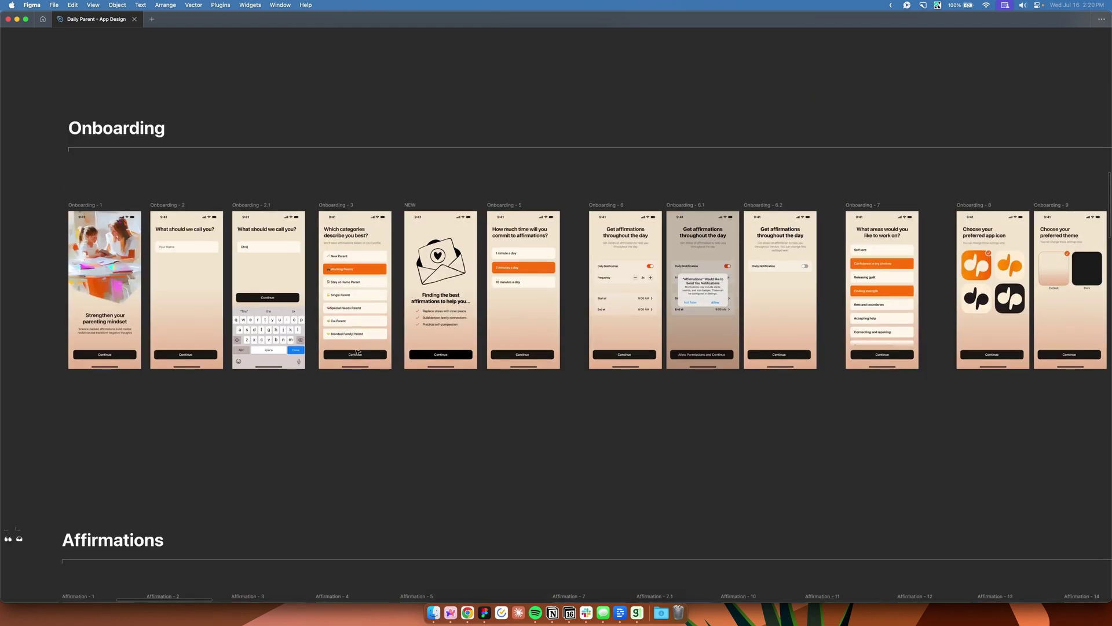
pyautogui.scroll(-5, 358, 351)
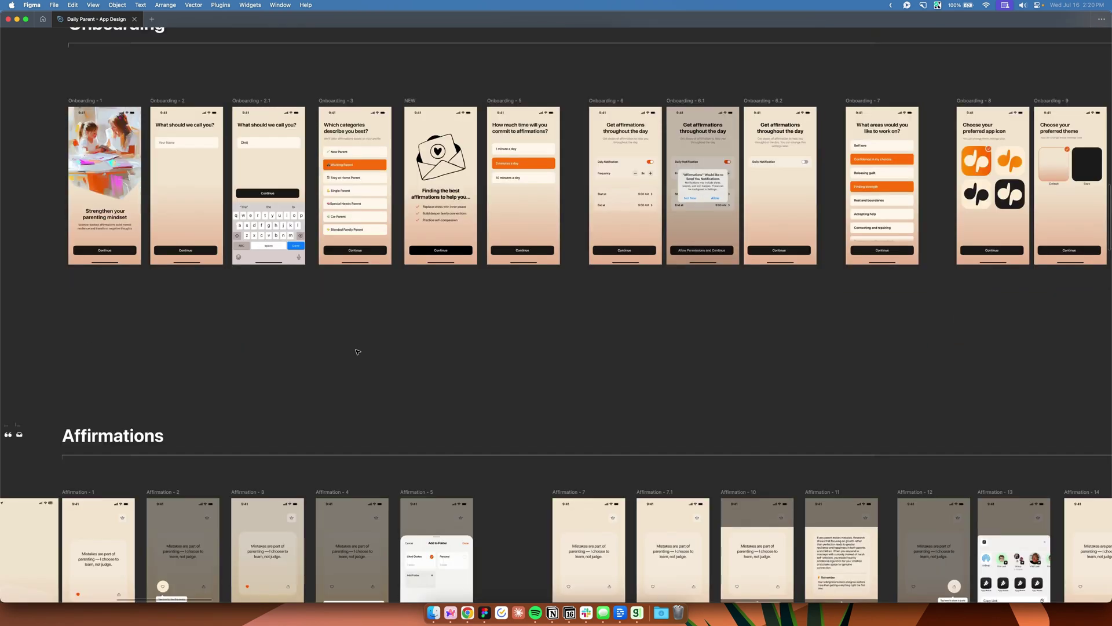
pyautogui.scroll(5, 356, 350)
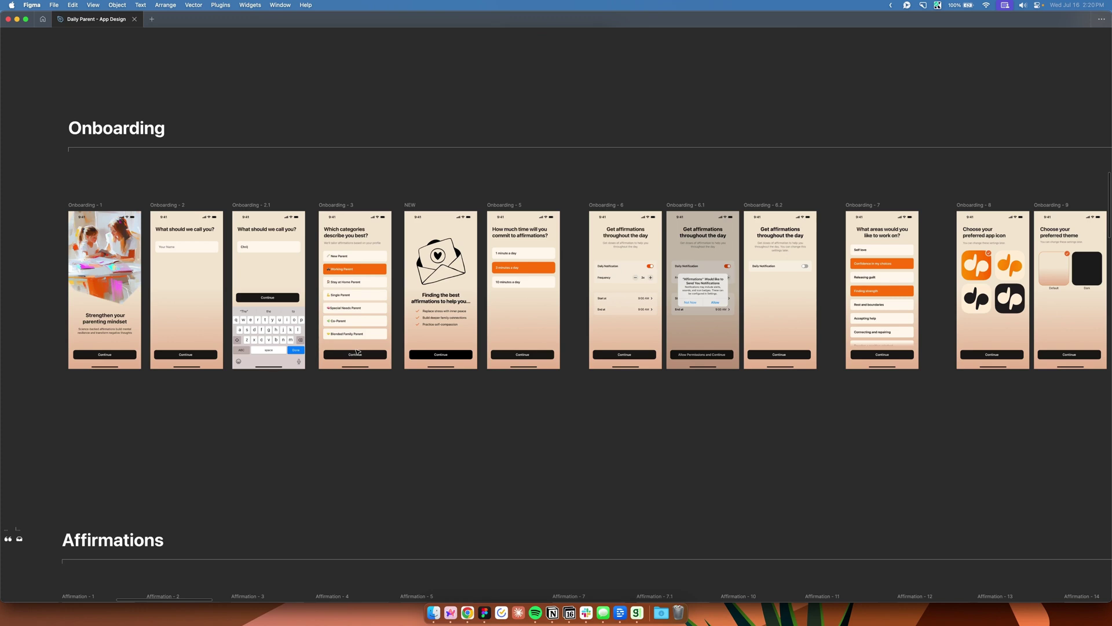
pyautogui.hscroll(8, 454, 419)
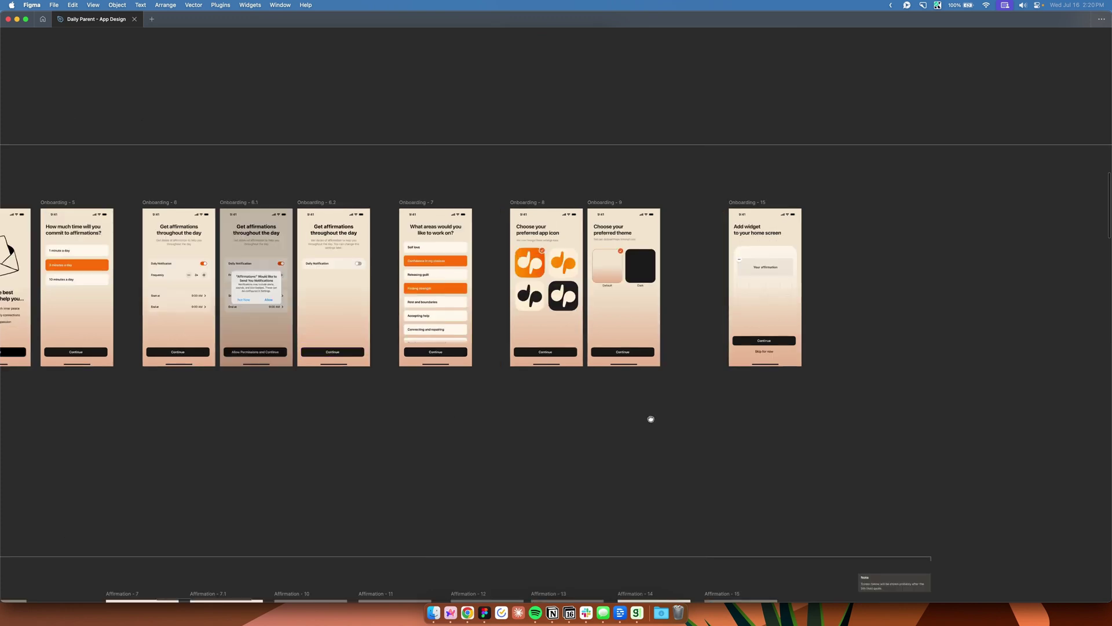
pyautogui.hscroll(-8, 651, 417)
pyautogui.hscroll(-5, 802, 419)
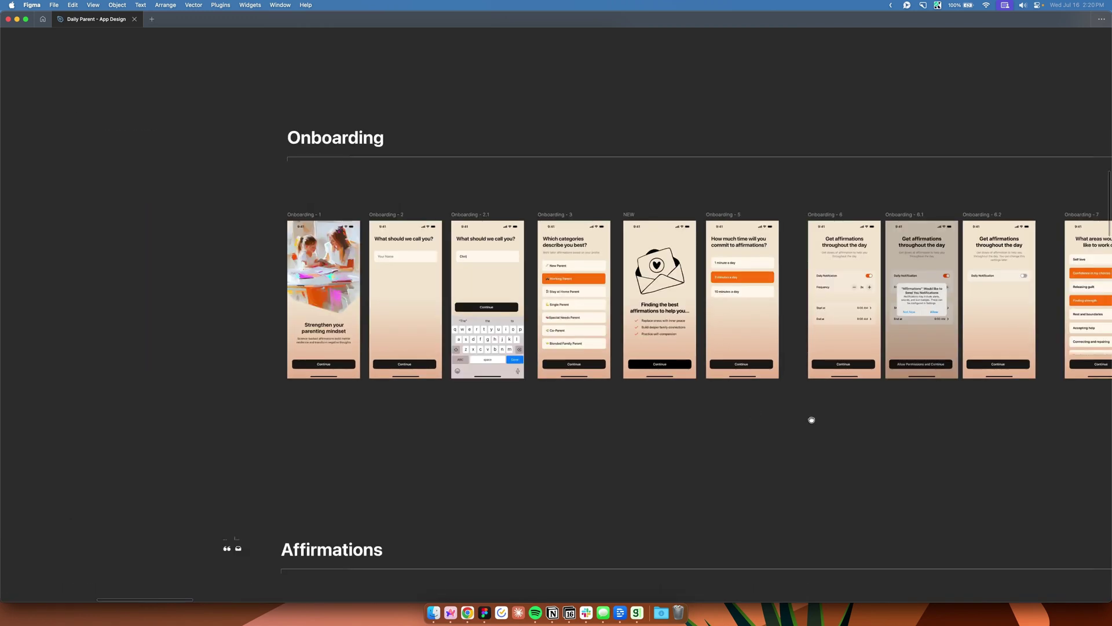
pyautogui.moveTo(811, 420); pyautogui.dragTo(685, 425)
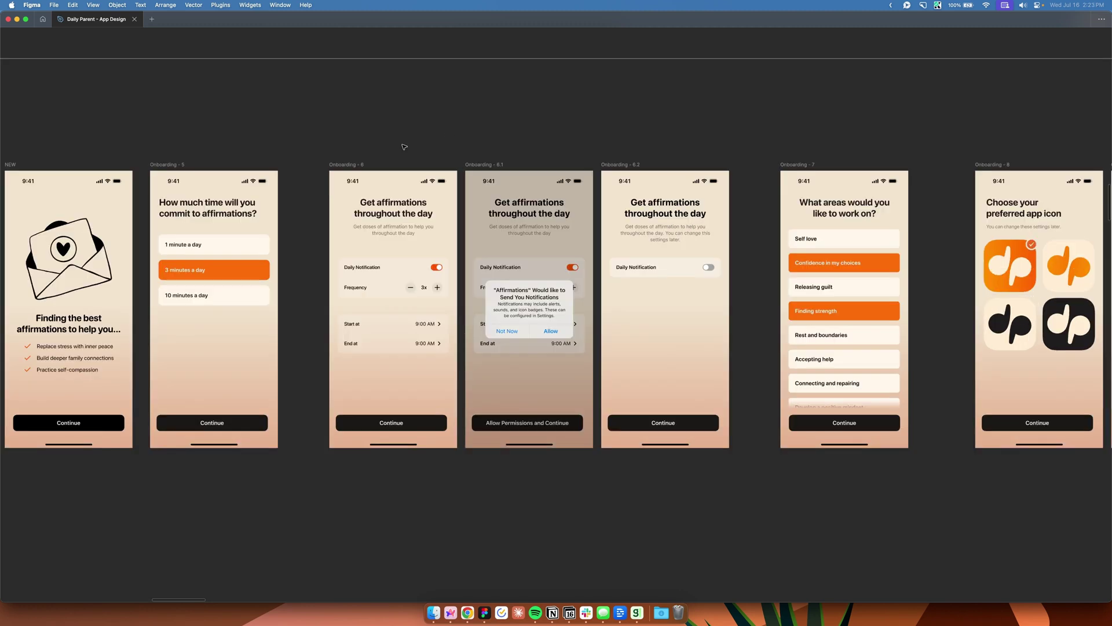
pyautogui.click(350, 164)
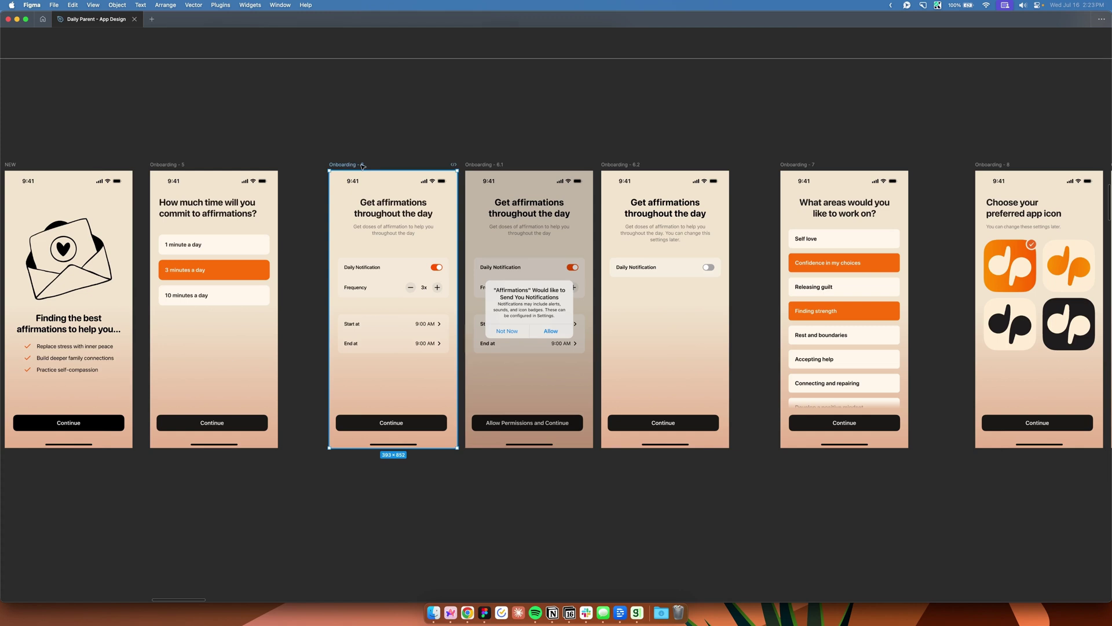
pyautogui.click(501, 166)
pyautogui.click(631, 165)
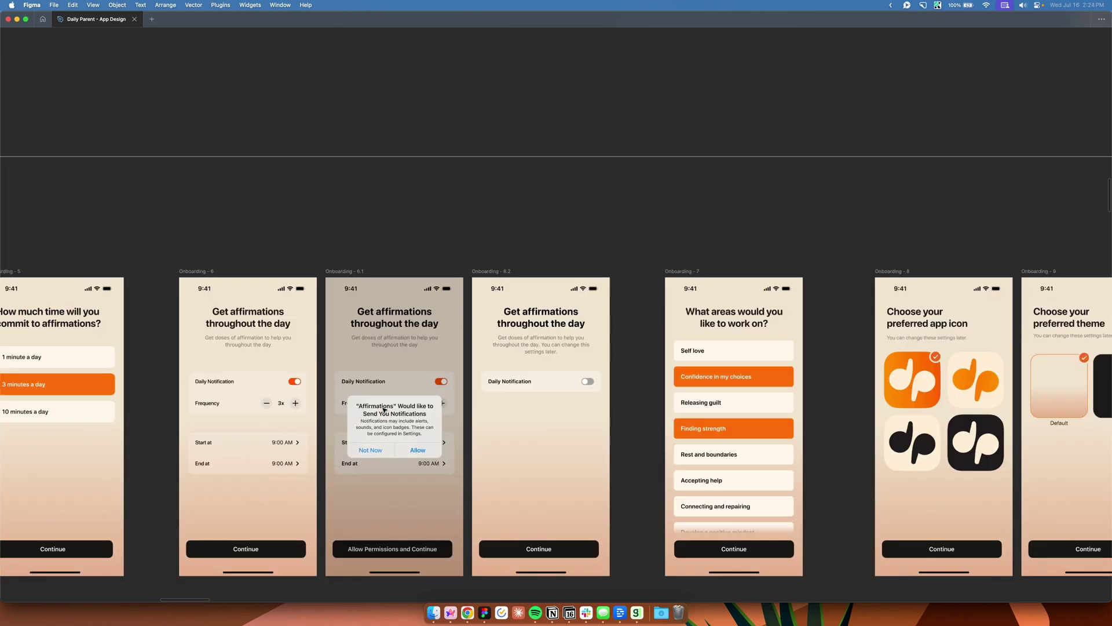
pyautogui.hscroll(3, 497, 299)
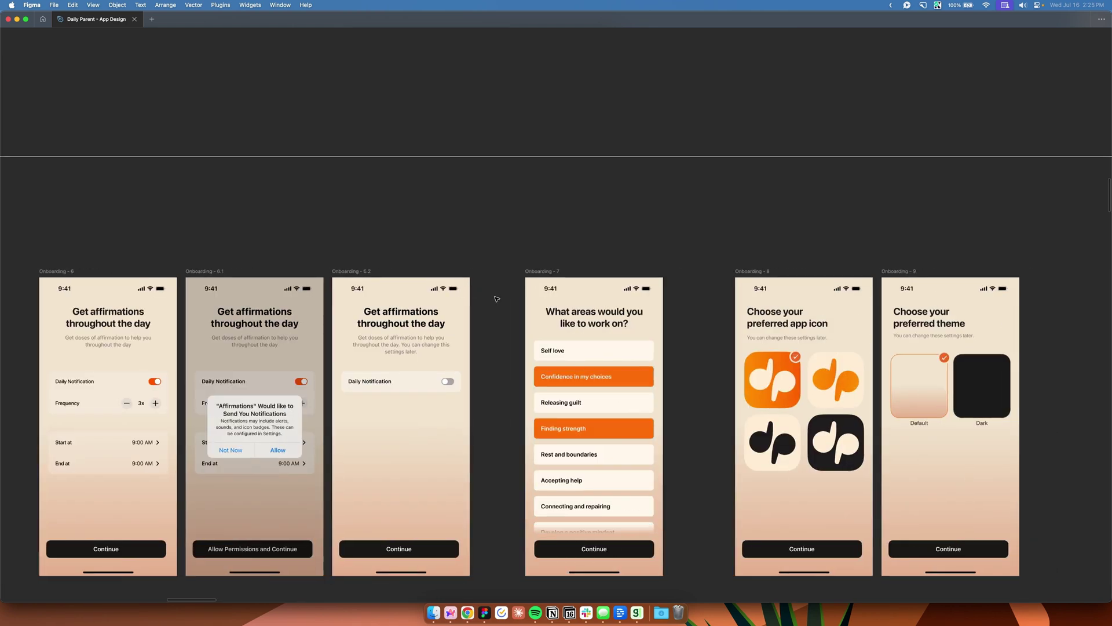
pyautogui.hscroll(5, 497, 299)
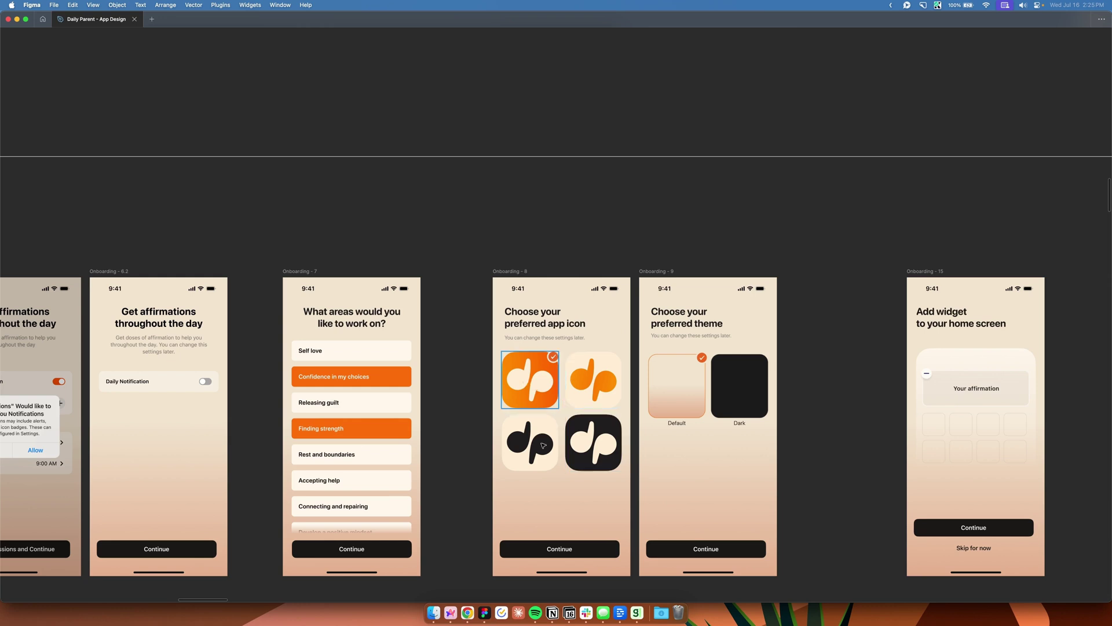
pyautogui.hscroll(5, 522, 348)
pyautogui.click(520, 274)
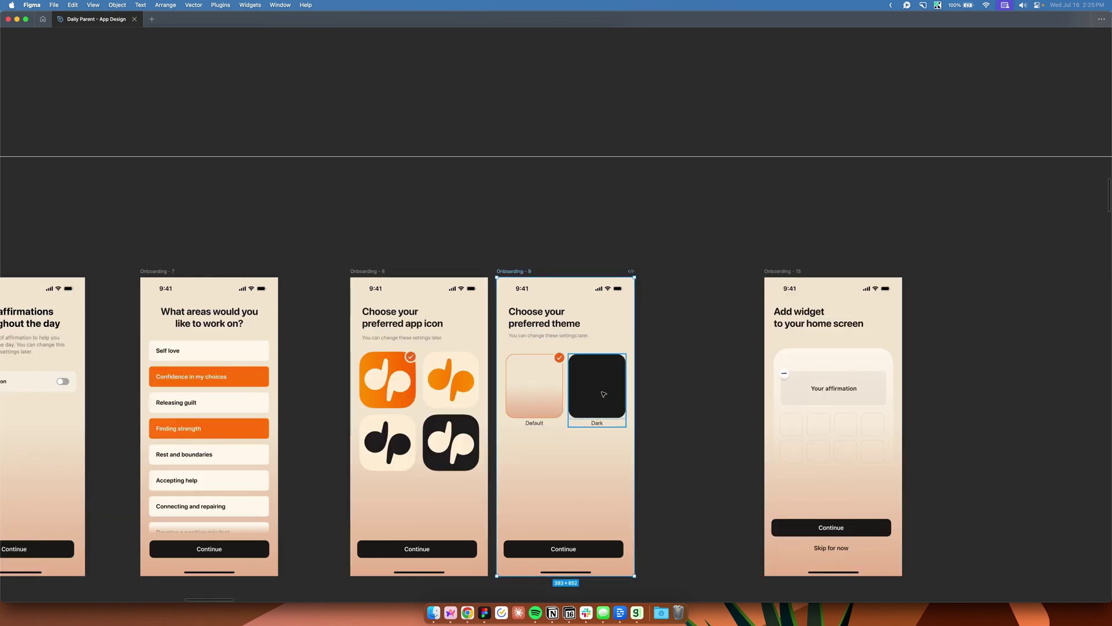
pyautogui.hscroll(2, 603, 394)
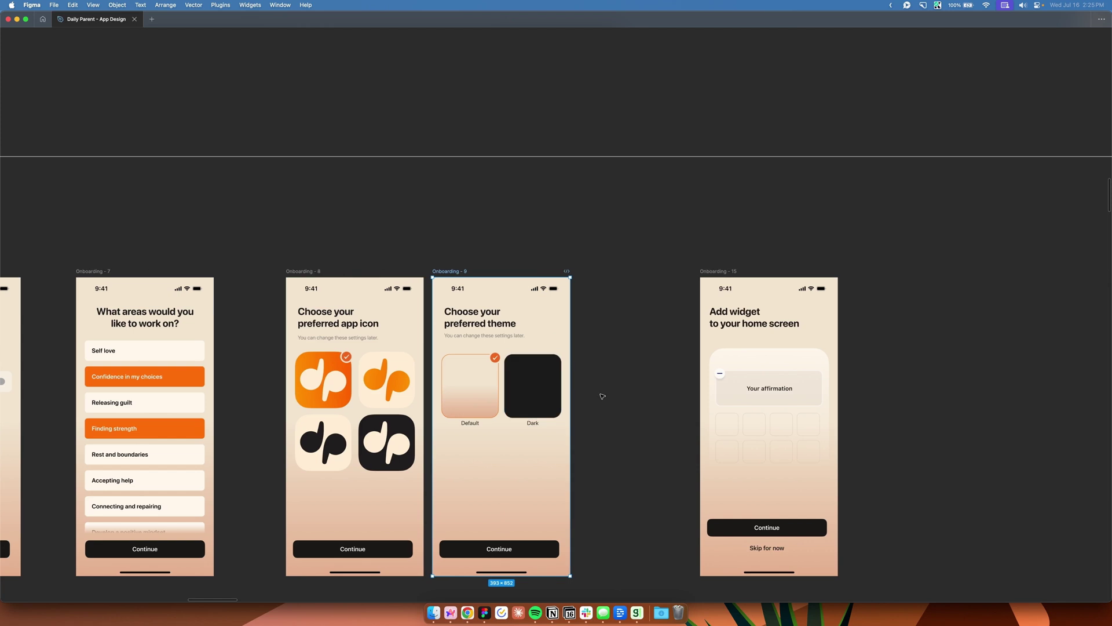
pyautogui.hscroll(1, 602, 396)
pyautogui.click(682, 273)
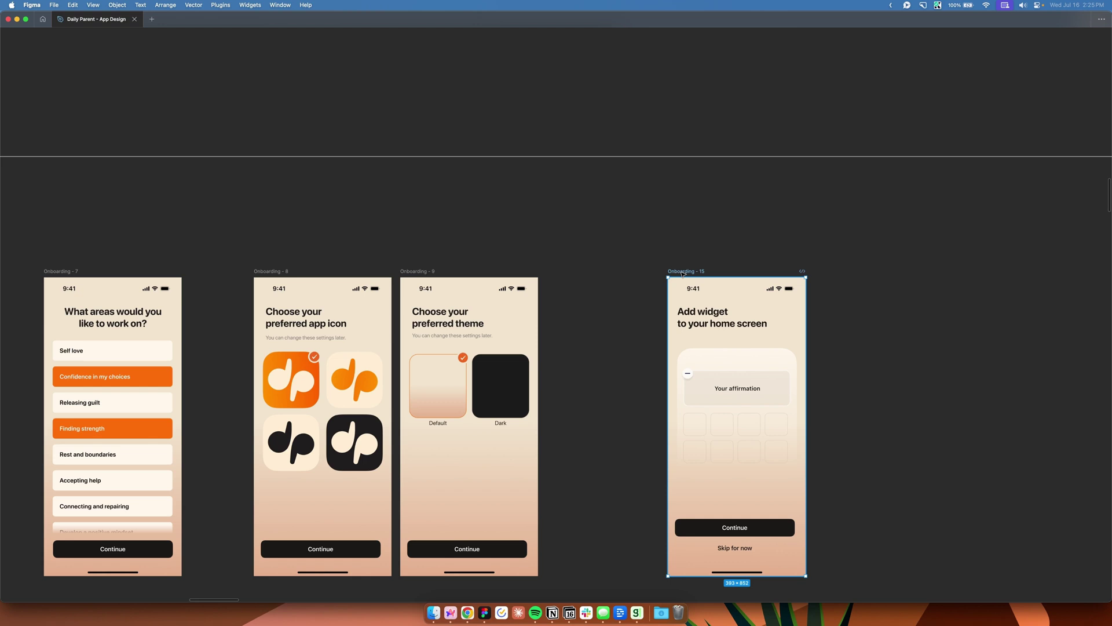
pyautogui.hscroll(-3, 682, 274)
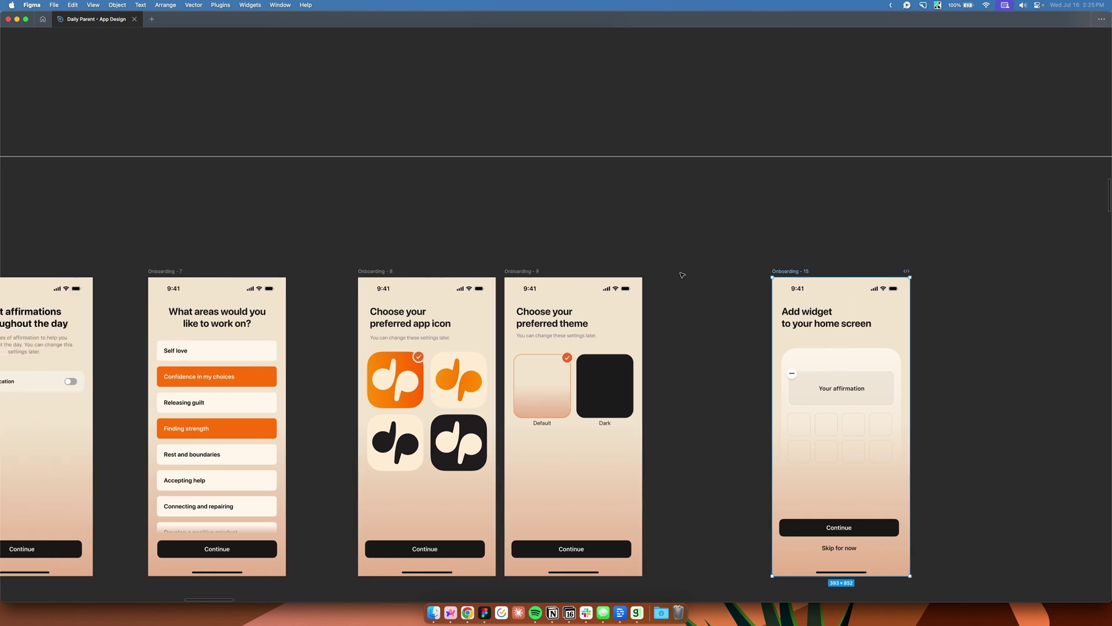
pyautogui.keyDown('ctrl'); pyautogui.scroll(-5, 659, 240); pyautogui.keyUp('ctrl')
pyautogui.click(659, 240)
pyautogui.hscroll(-5, 613, 235)
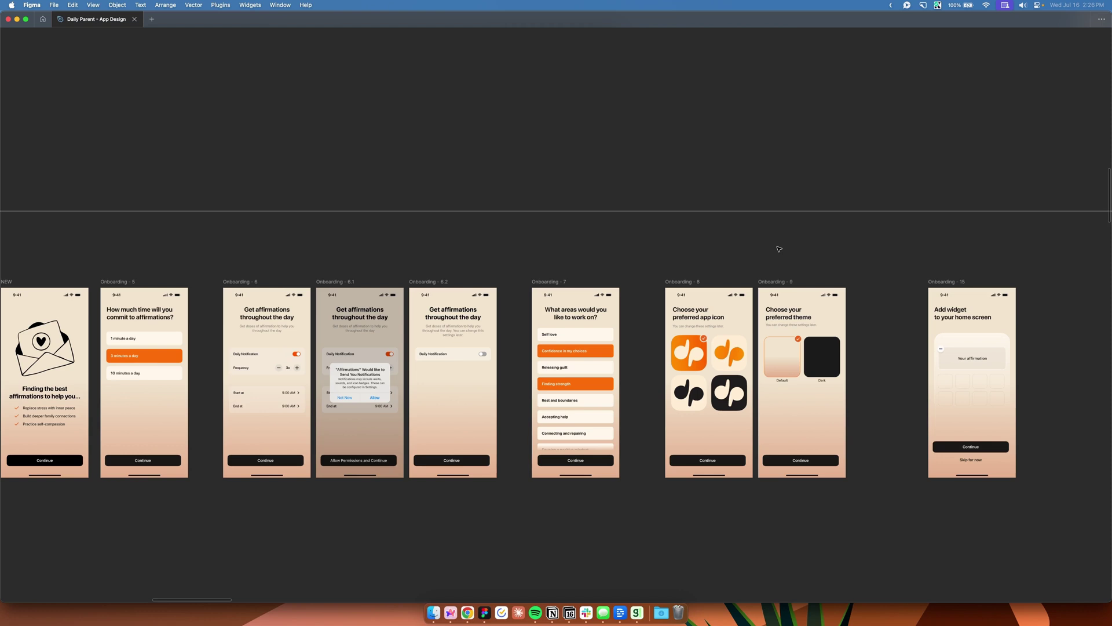
pyautogui.hscroll(-3, 780, 250)
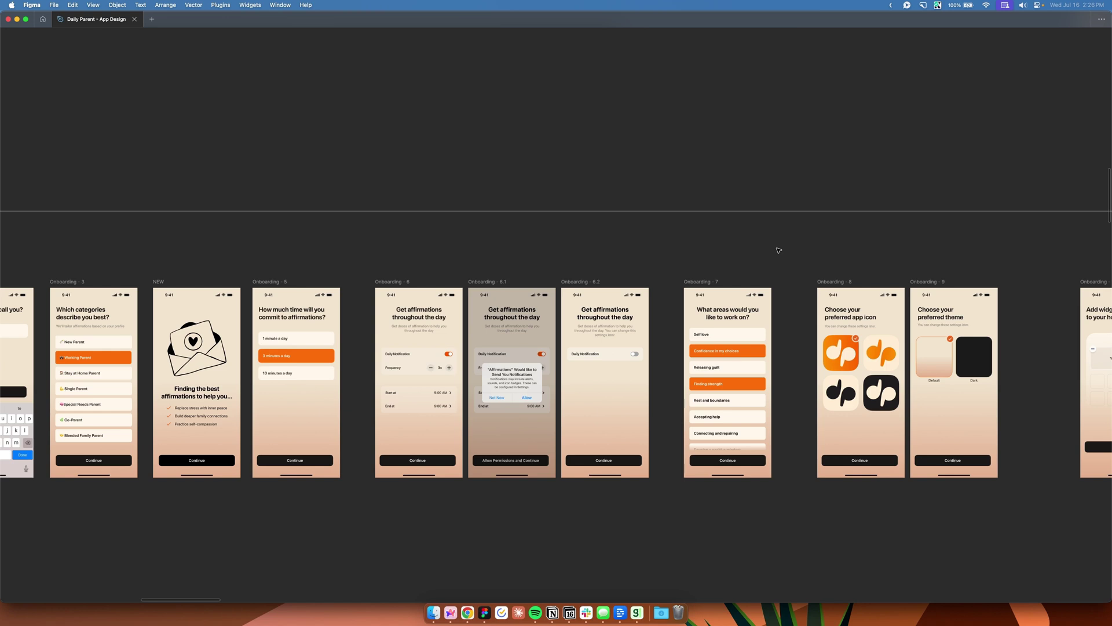
pyautogui.scroll(-5, 780, 249)
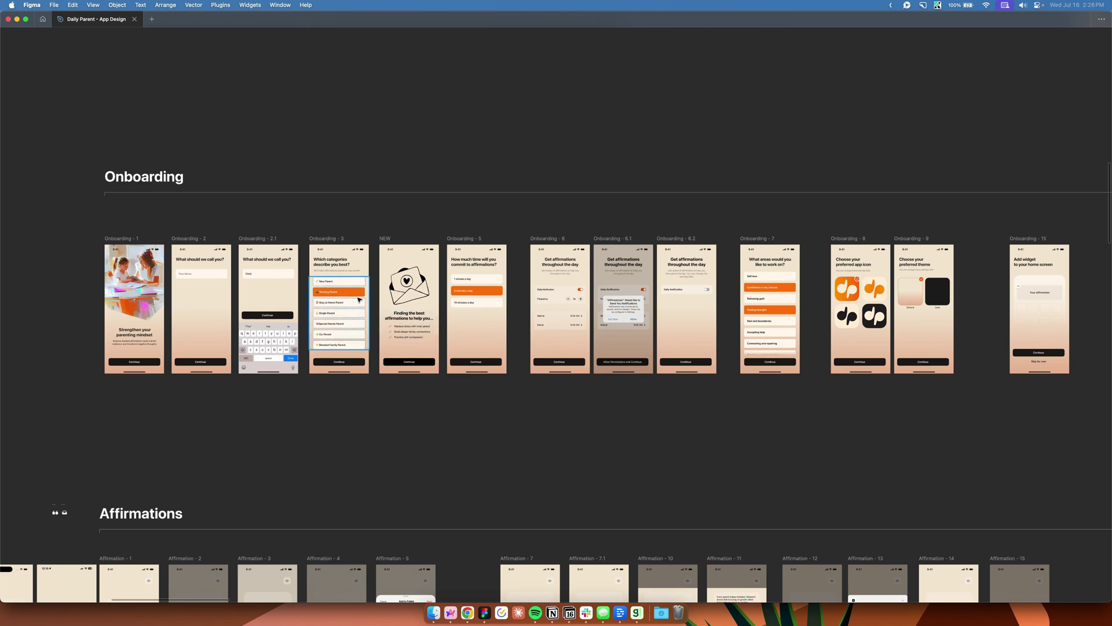
pyautogui.scroll(2, 360, 299)
pyautogui.scroll(2, 359, 299)
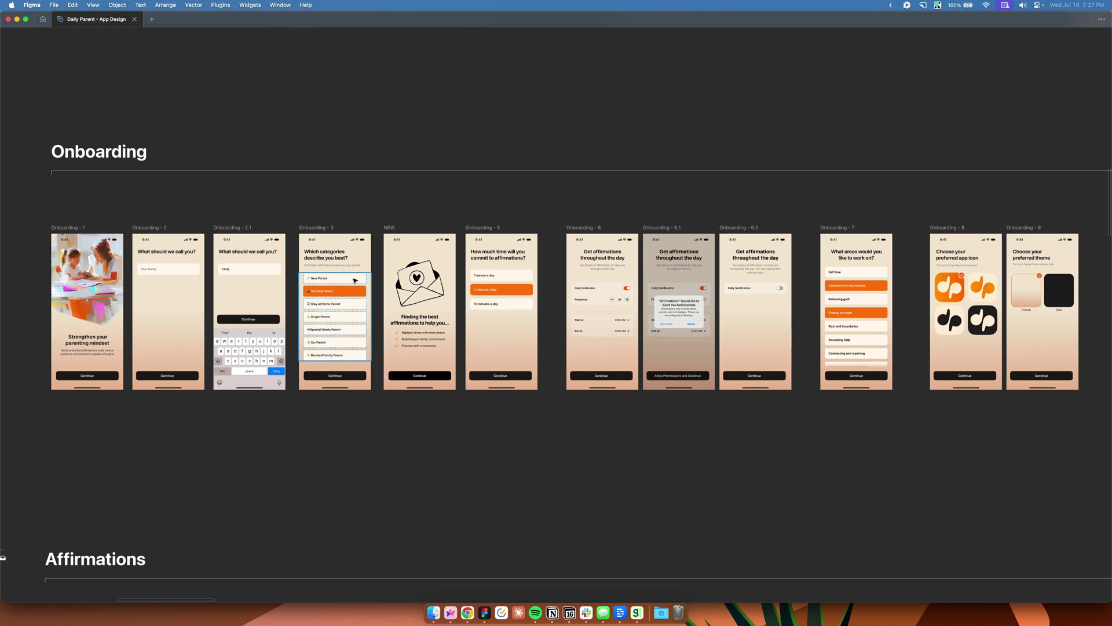
pyautogui.hscroll(3, 492, 298)
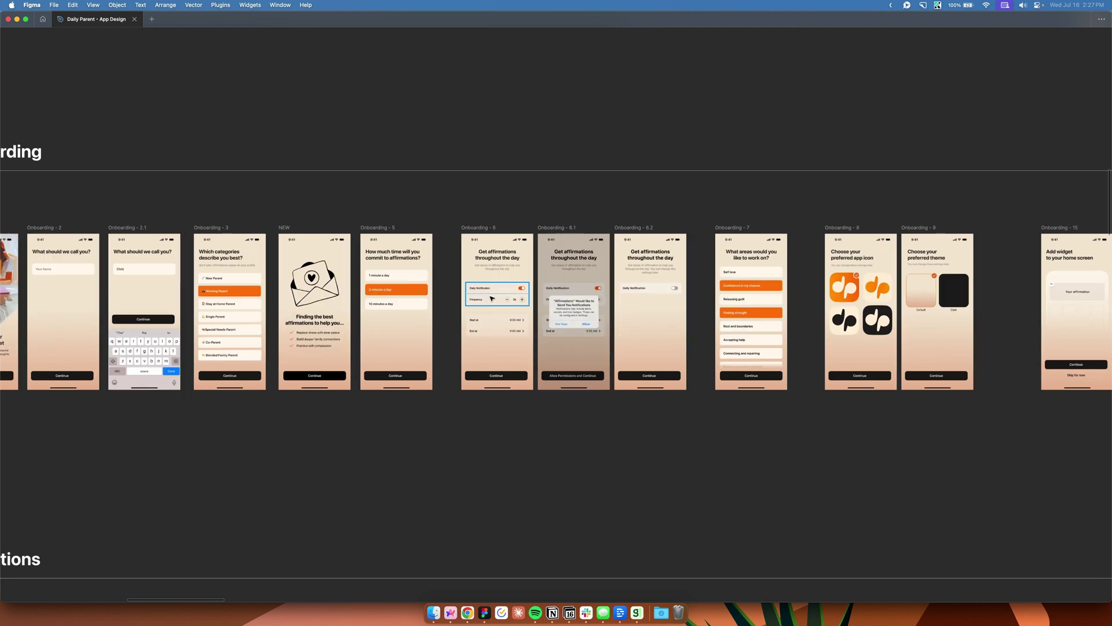
pyautogui.hscroll(5, 492, 298)
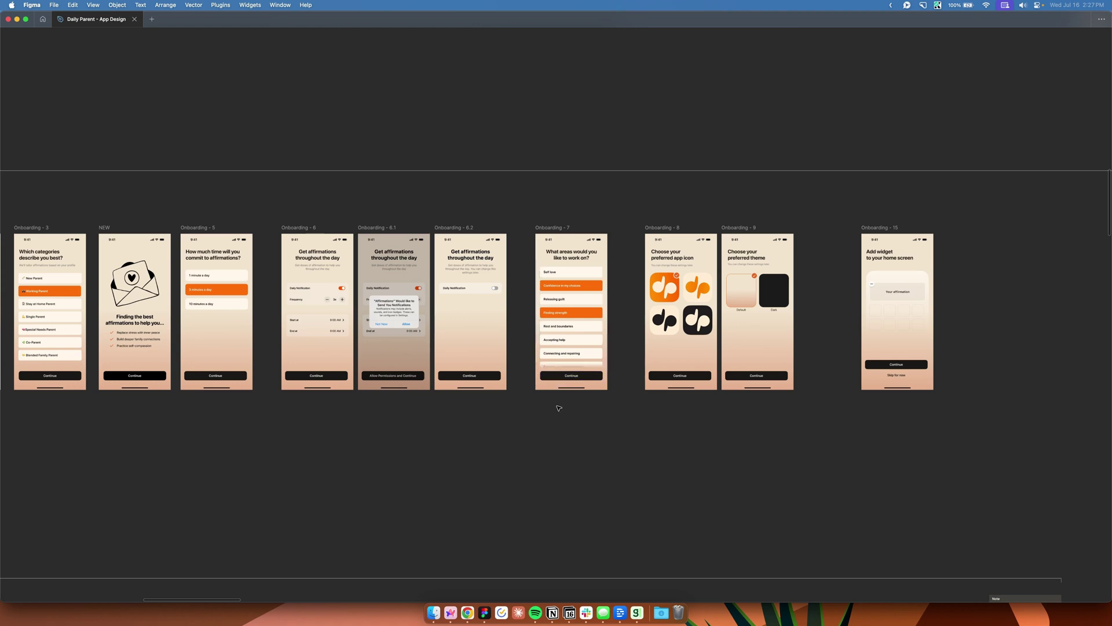
pyautogui.scroll(-3, 511, 427)
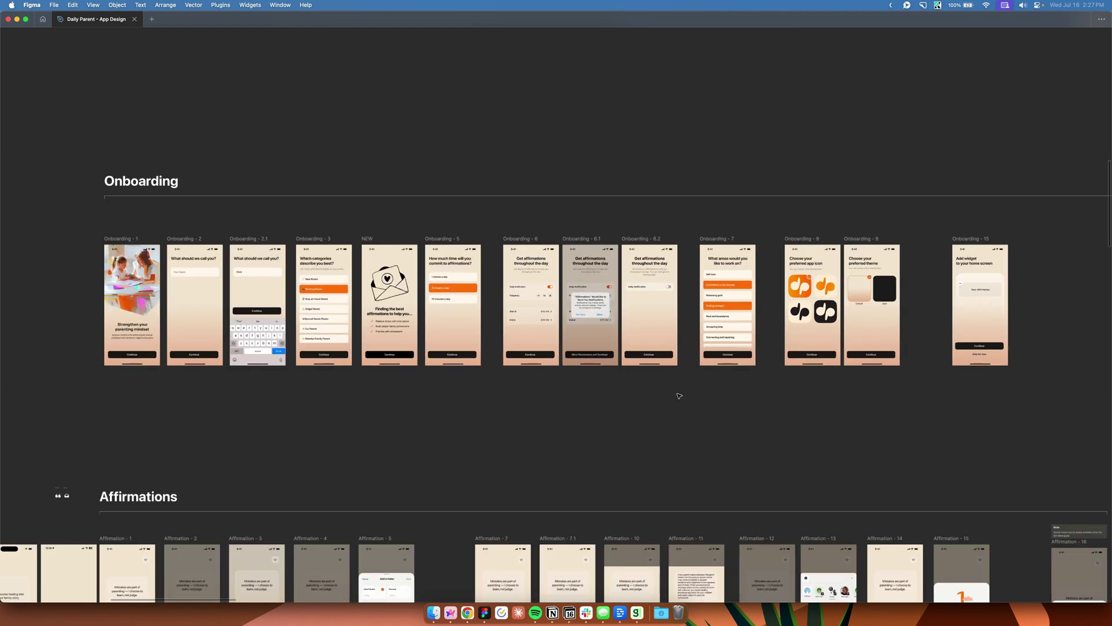